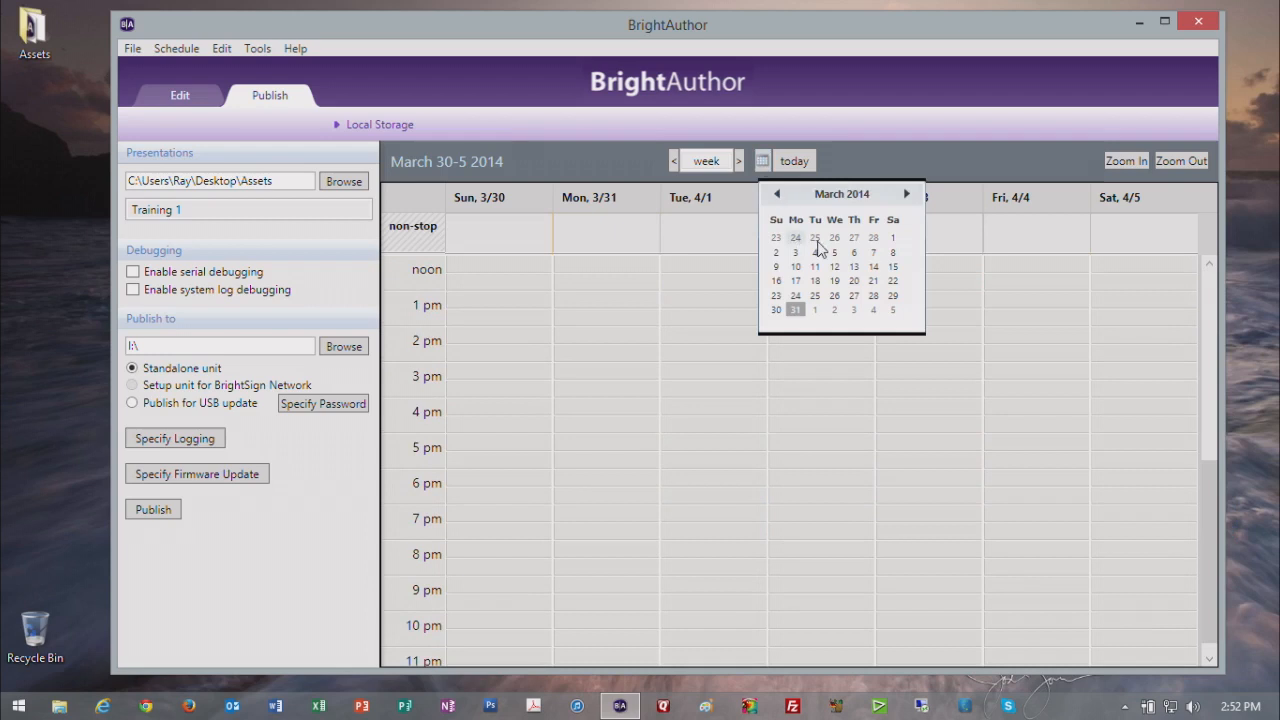
Step: Browse the calendar picker ahead to June 2014, return to the current week, and look through the schedule's hours
left_click(907, 195)
left_click(907, 195)
left_click(907, 195)
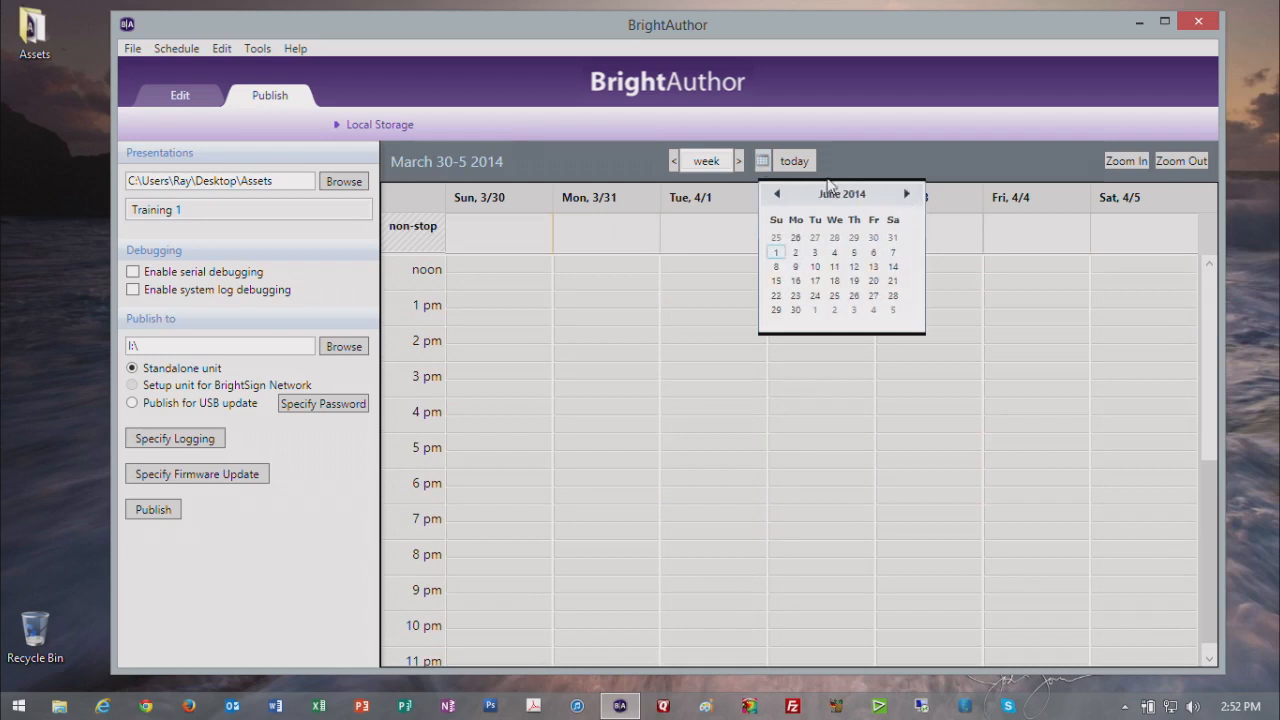
left_click(794, 162)
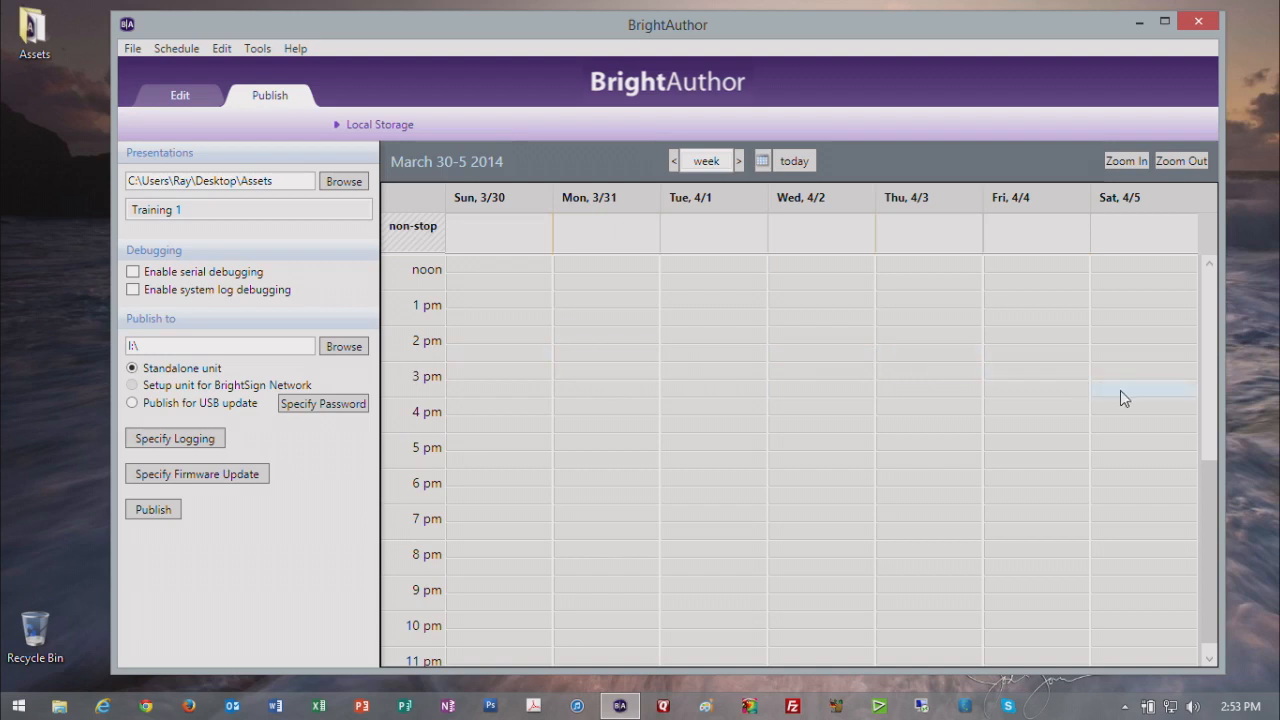
left_click(1211, 405)
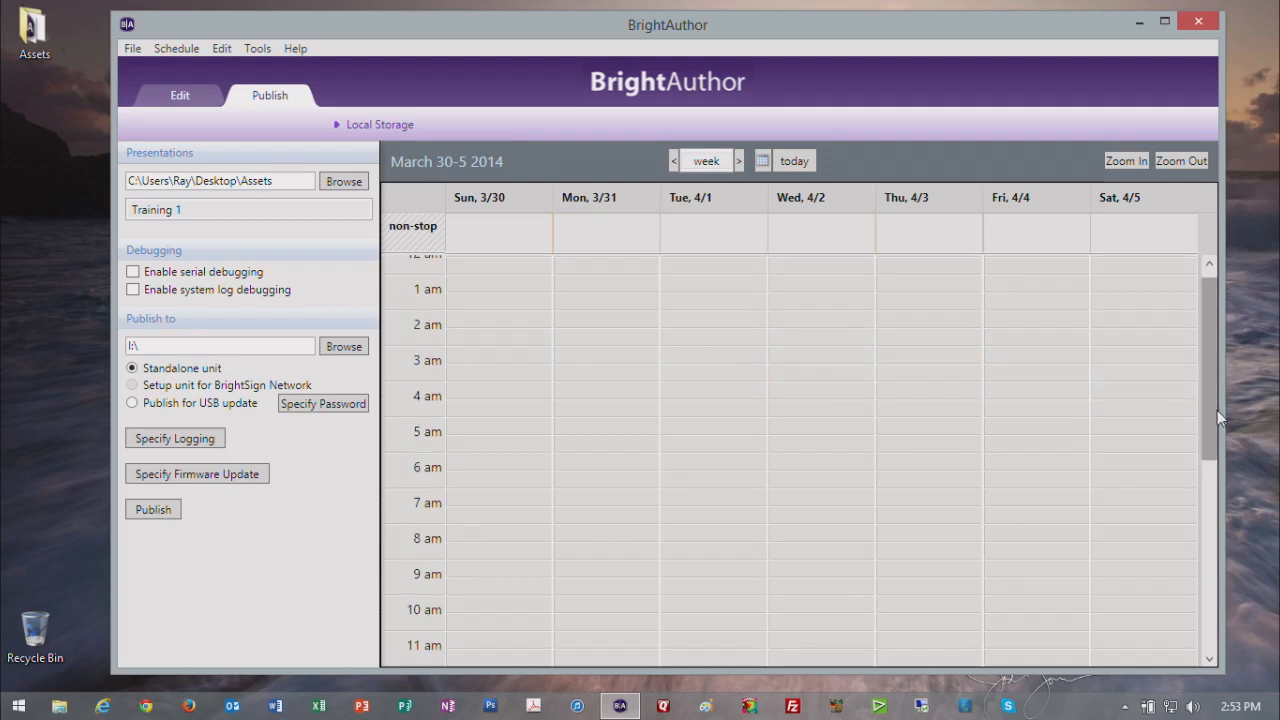
left_click(1214, 470)
left_click_drag(1201, 492, 1198, 396)
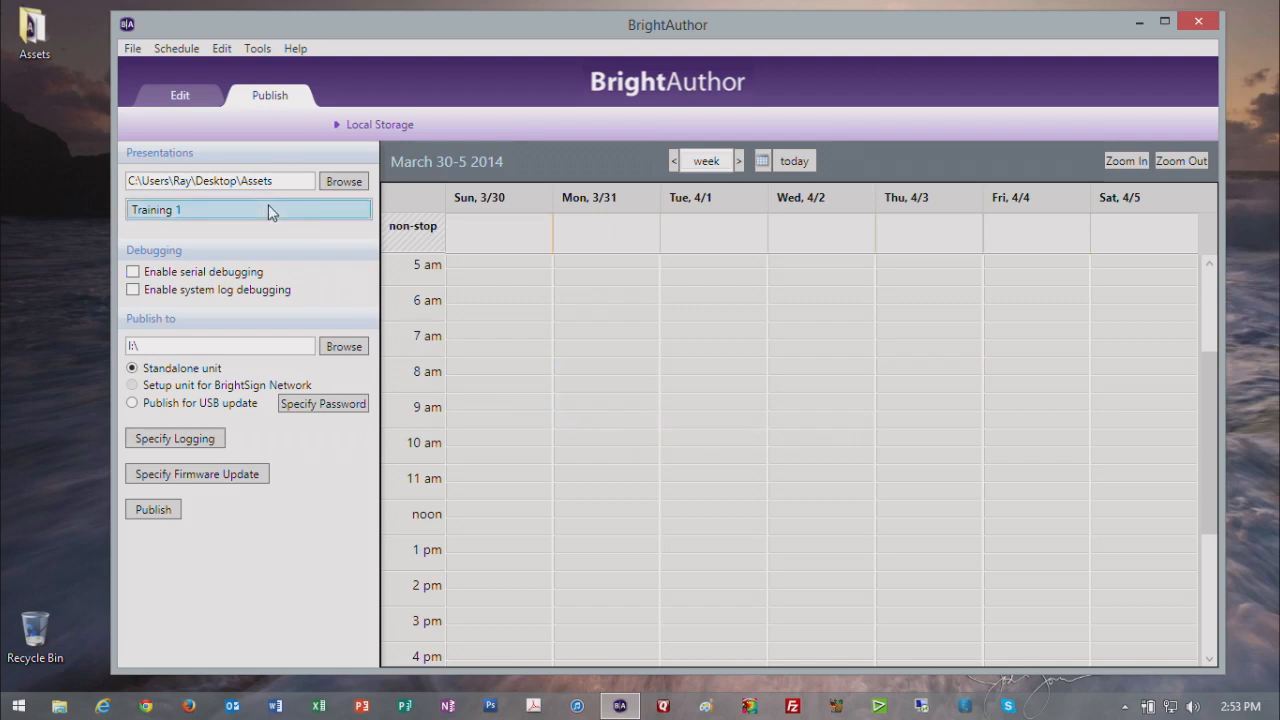
Step: Schedule Training 1 on Monday 3/31 at 9 AM and move the event to Sunday 3/30 at 7 AM
left_click_drag(268, 212, 449, 321)
left_click_drag(593, 398, 594, 400)
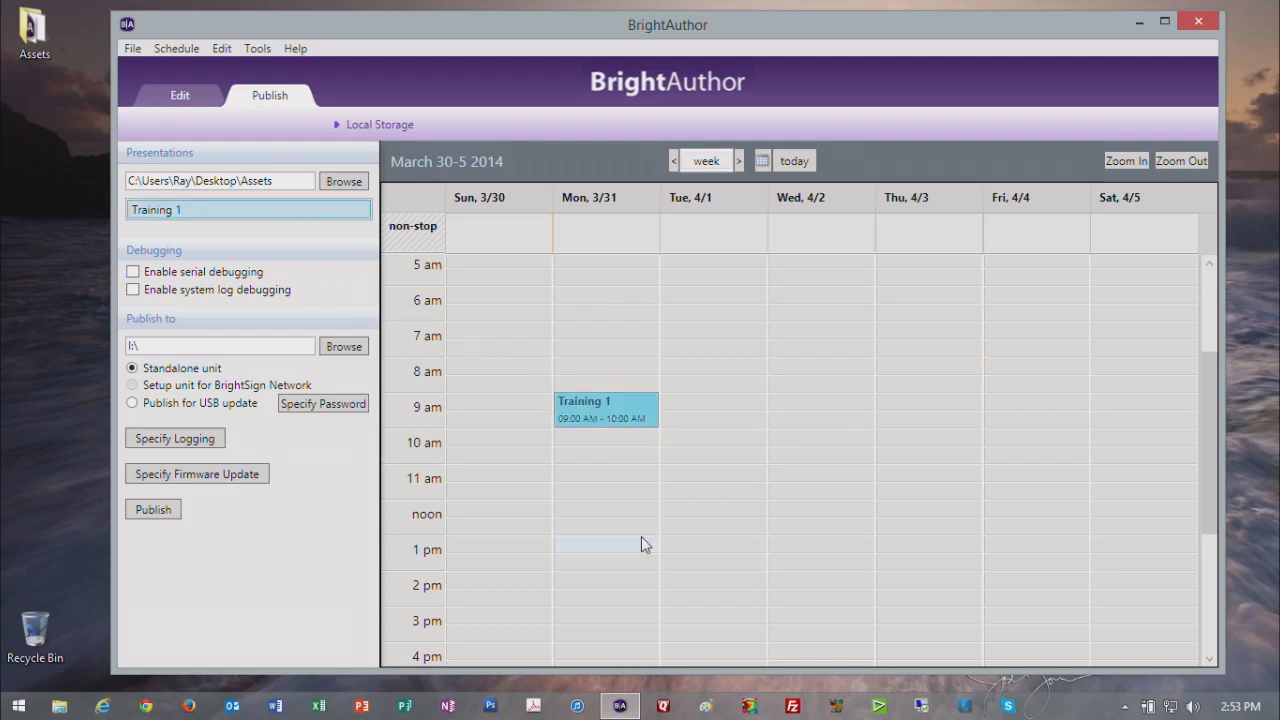
double_click(614, 404)
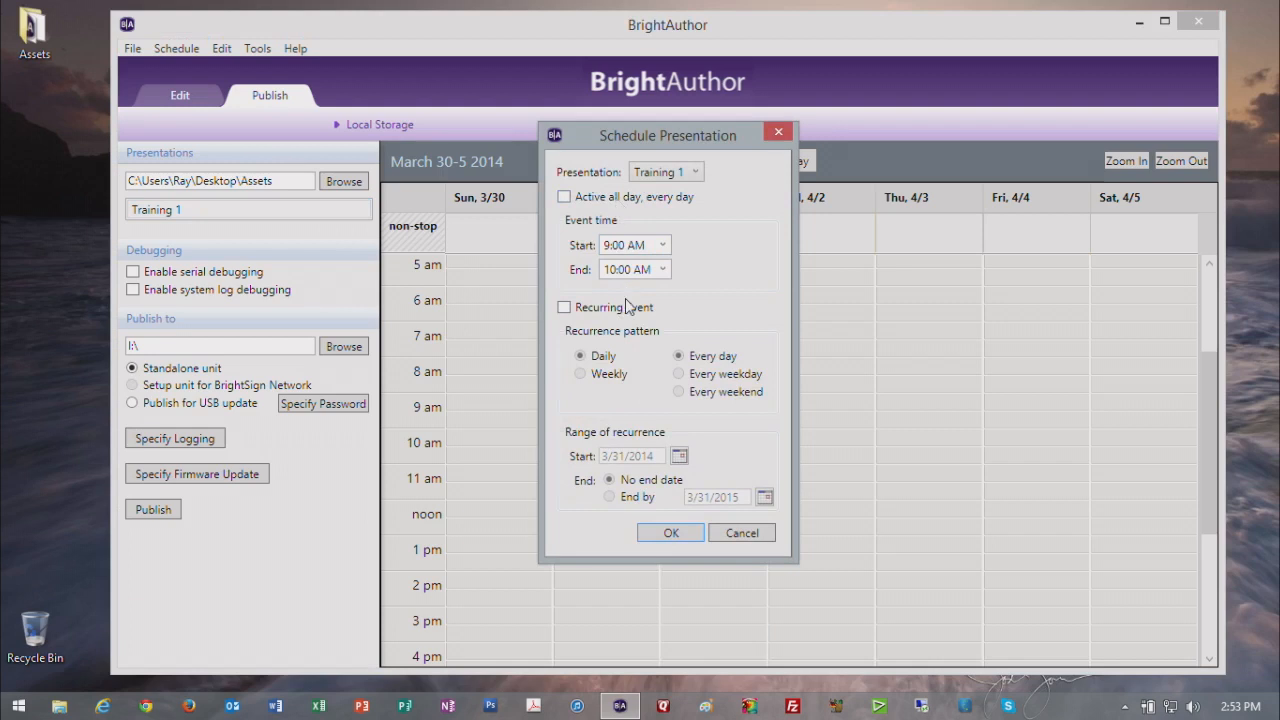
left_click(737, 534)
left_click_drag(623, 417, 517, 338)
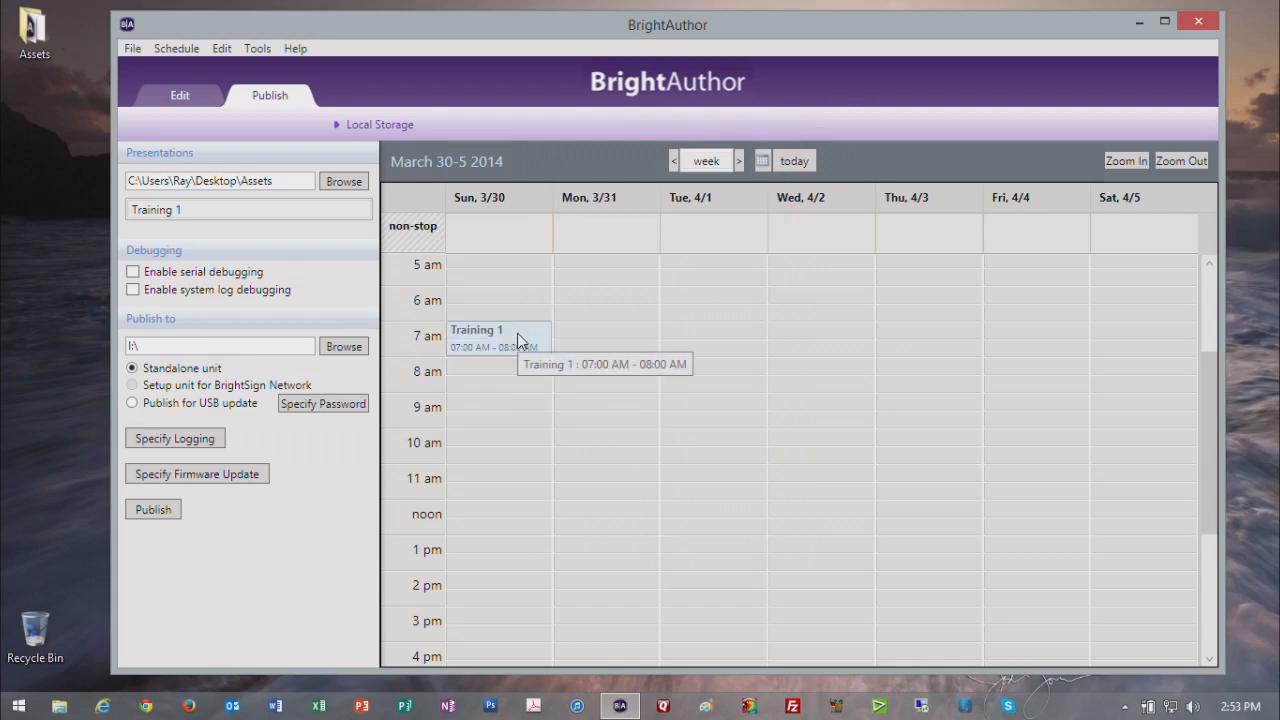
Step: Make the Sunday Training 1 event active all day, every day
double_click(517, 338)
left_click(600, 198)
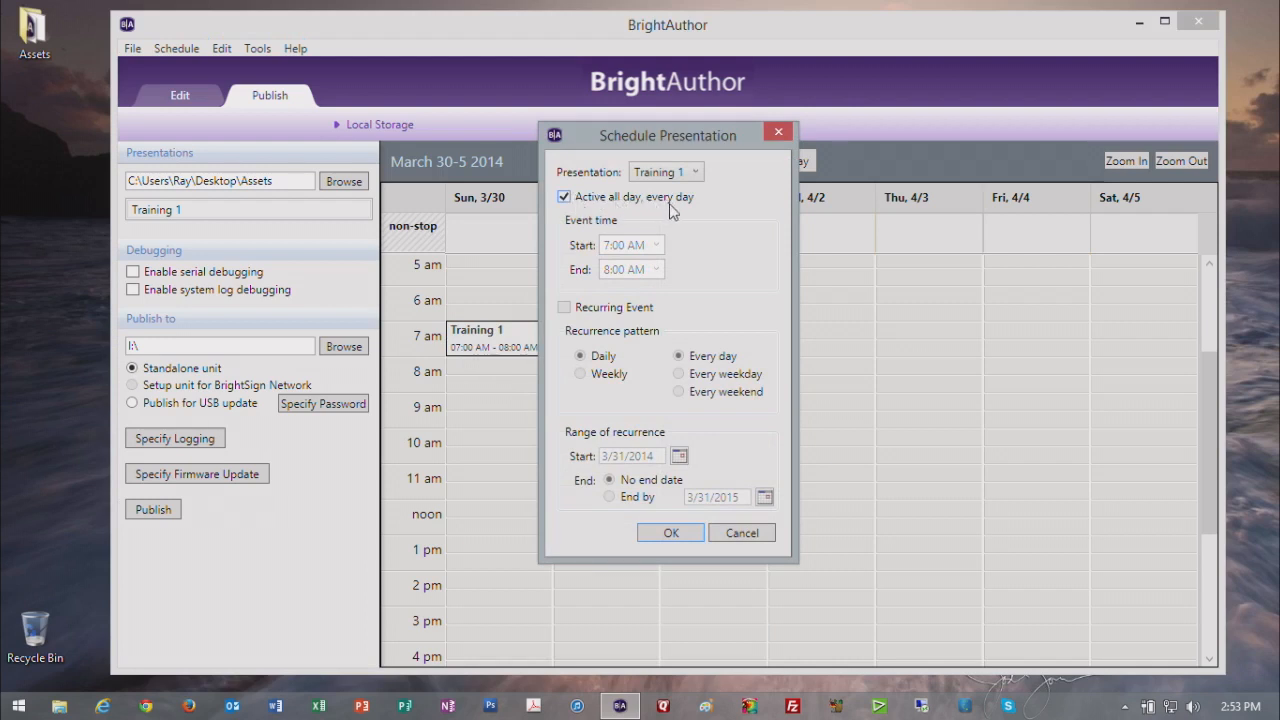
left_click(682, 534)
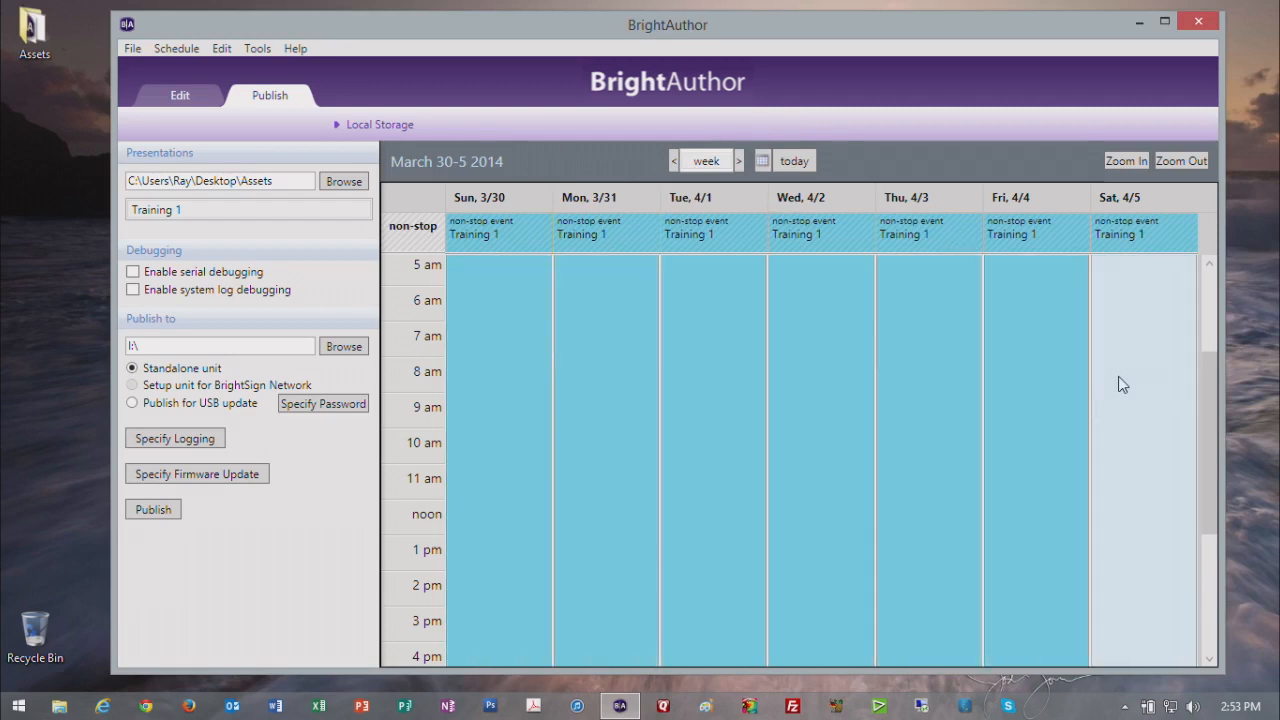
Step: Turn off the all-day, every-day option for Training 1 and delete the remaining Sunday event
double_click(475, 325)
left_click(566, 199)
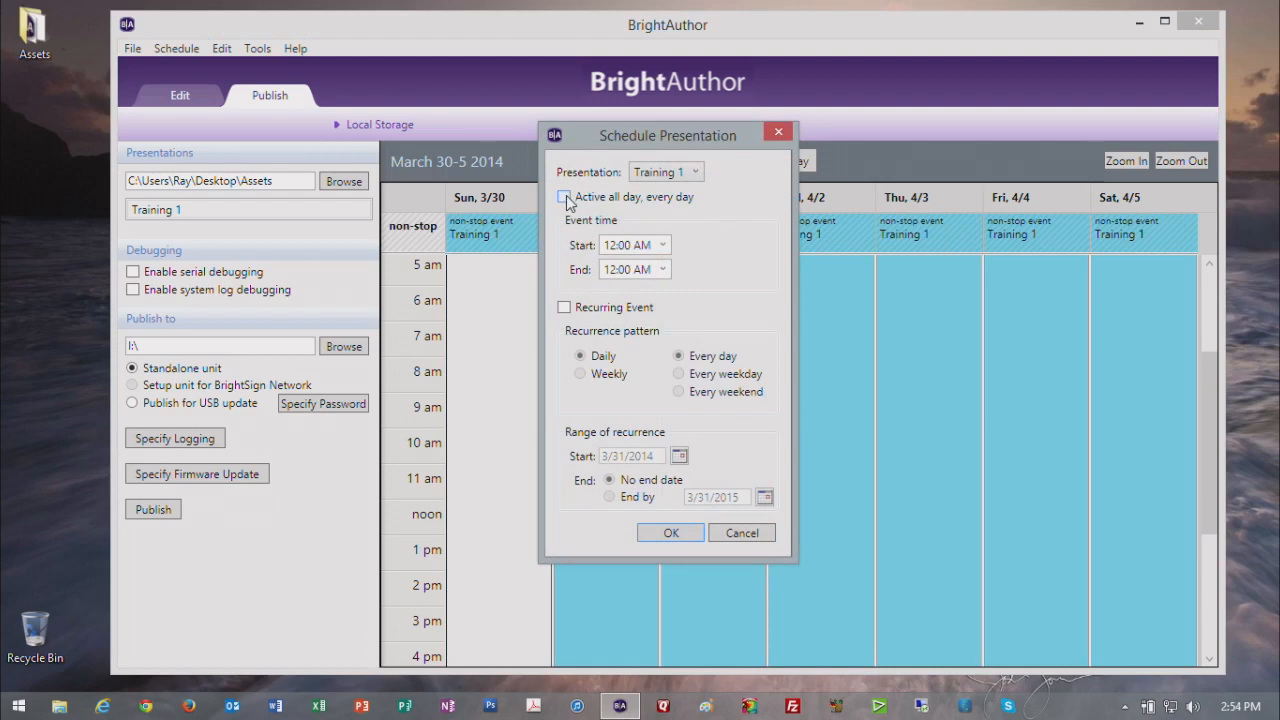
left_click(670, 532)
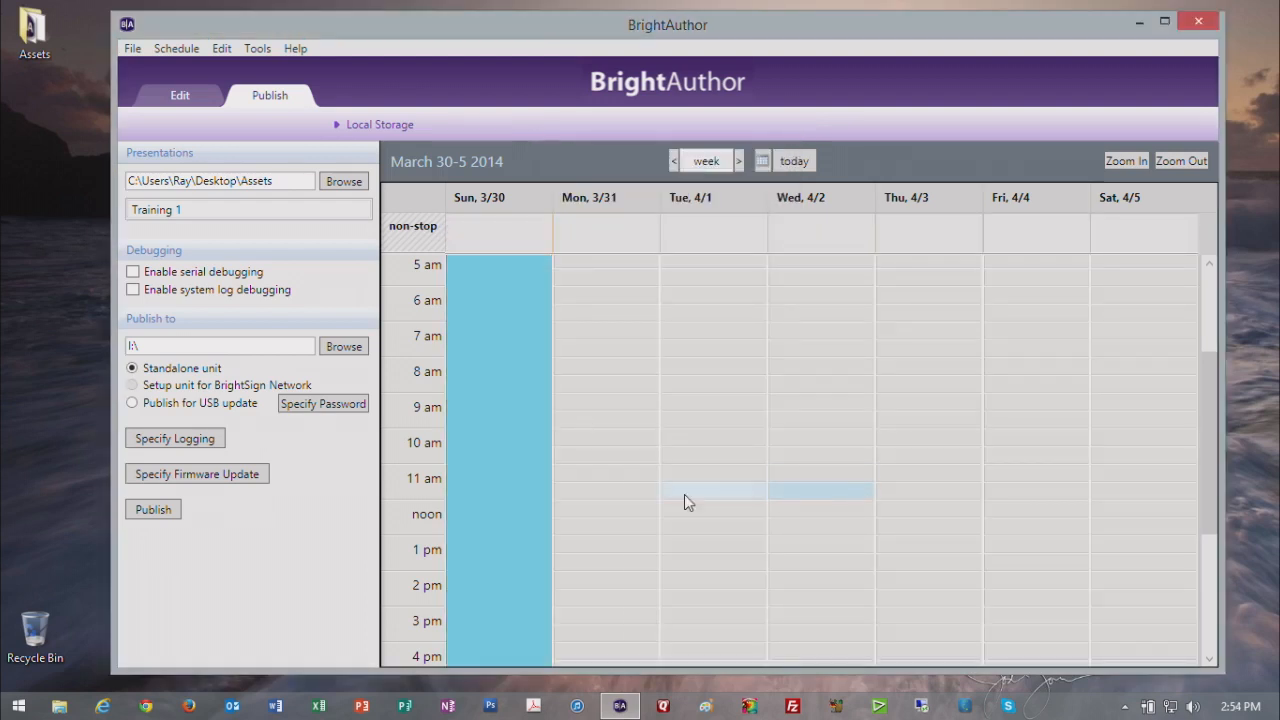
left_click(531, 459)
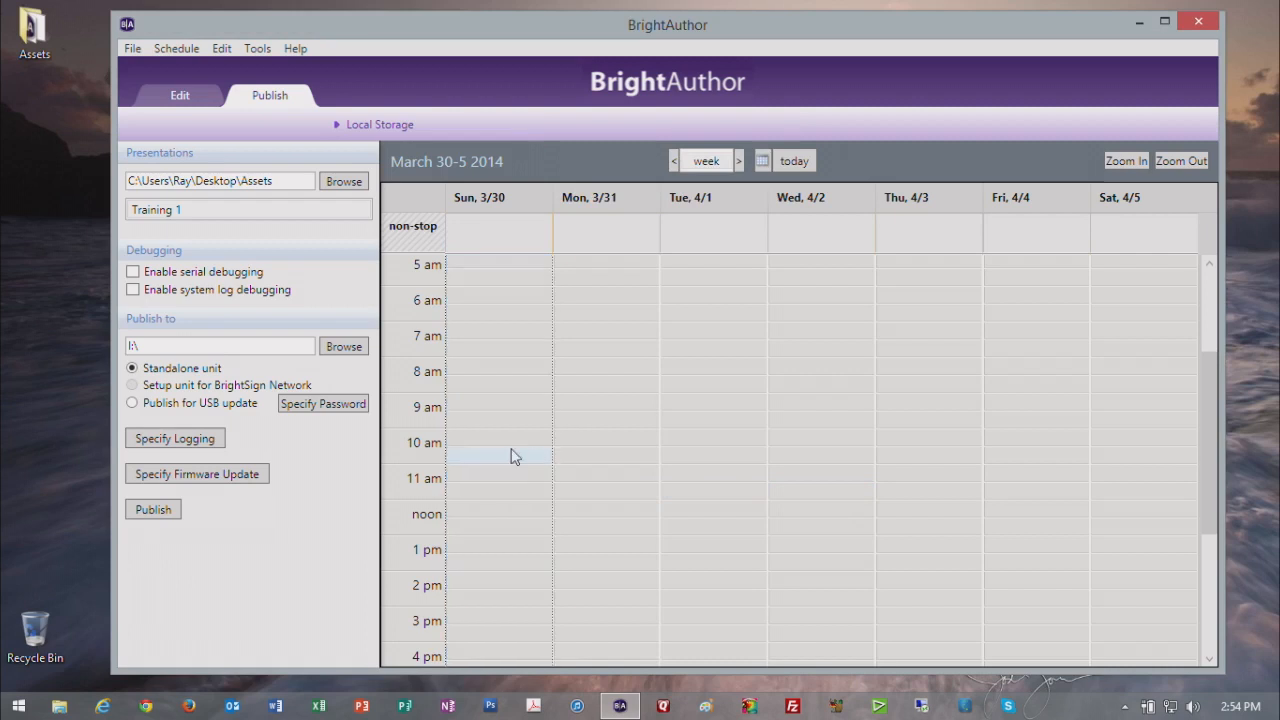
Step: Schedule Training 1 on Sunday 3/30 at 8 AM as a recurring event, every day, ending by 4/30/2014
left_click_drag(271, 222, 480, 368)
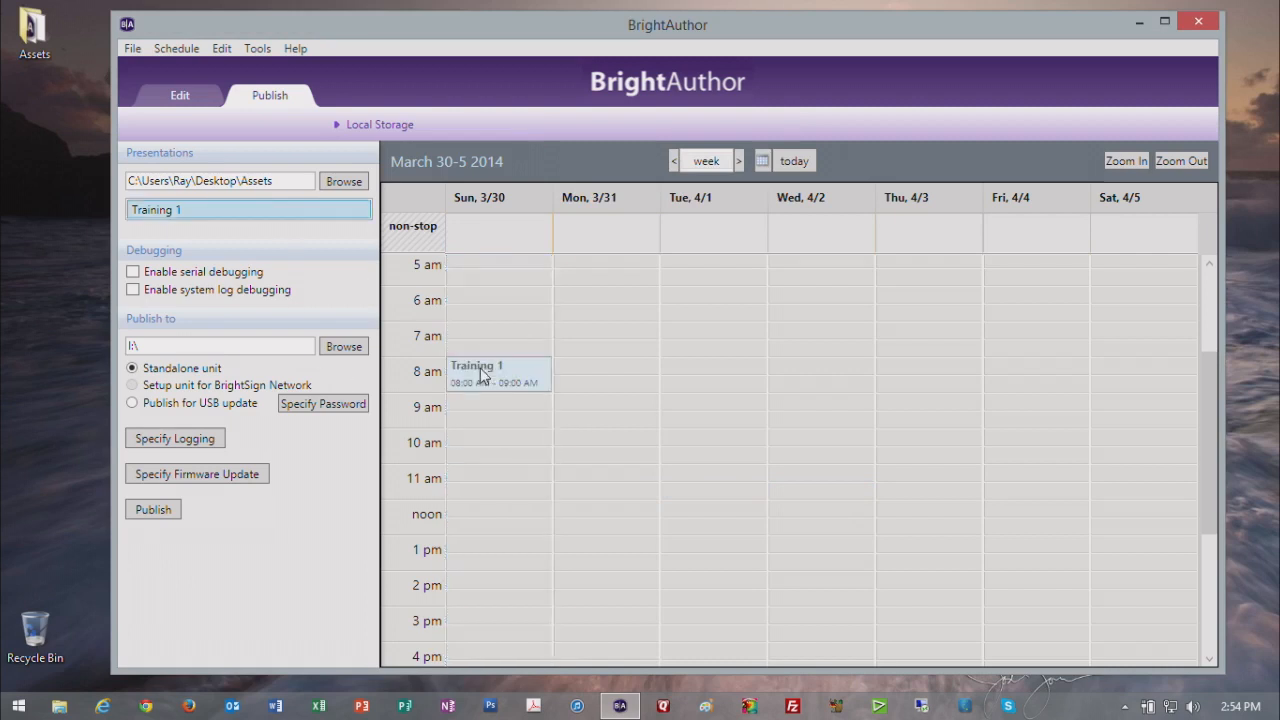
left_click(603, 309)
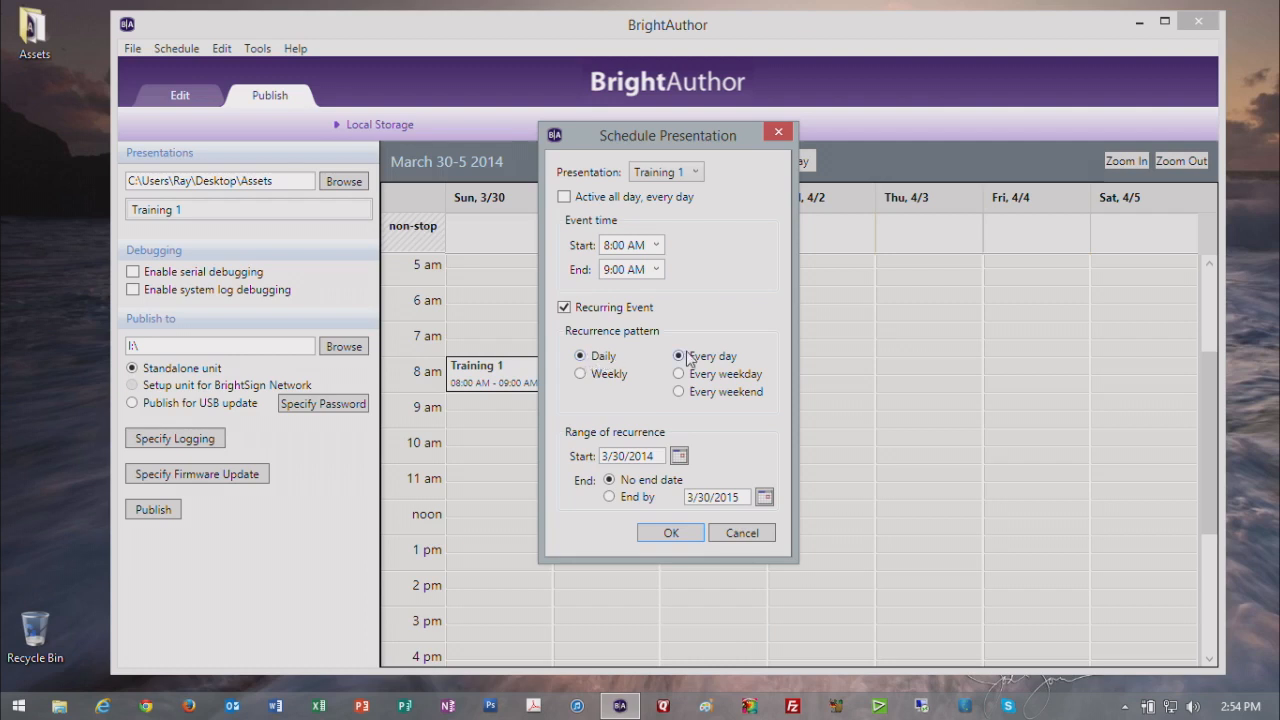
left_click(641, 498)
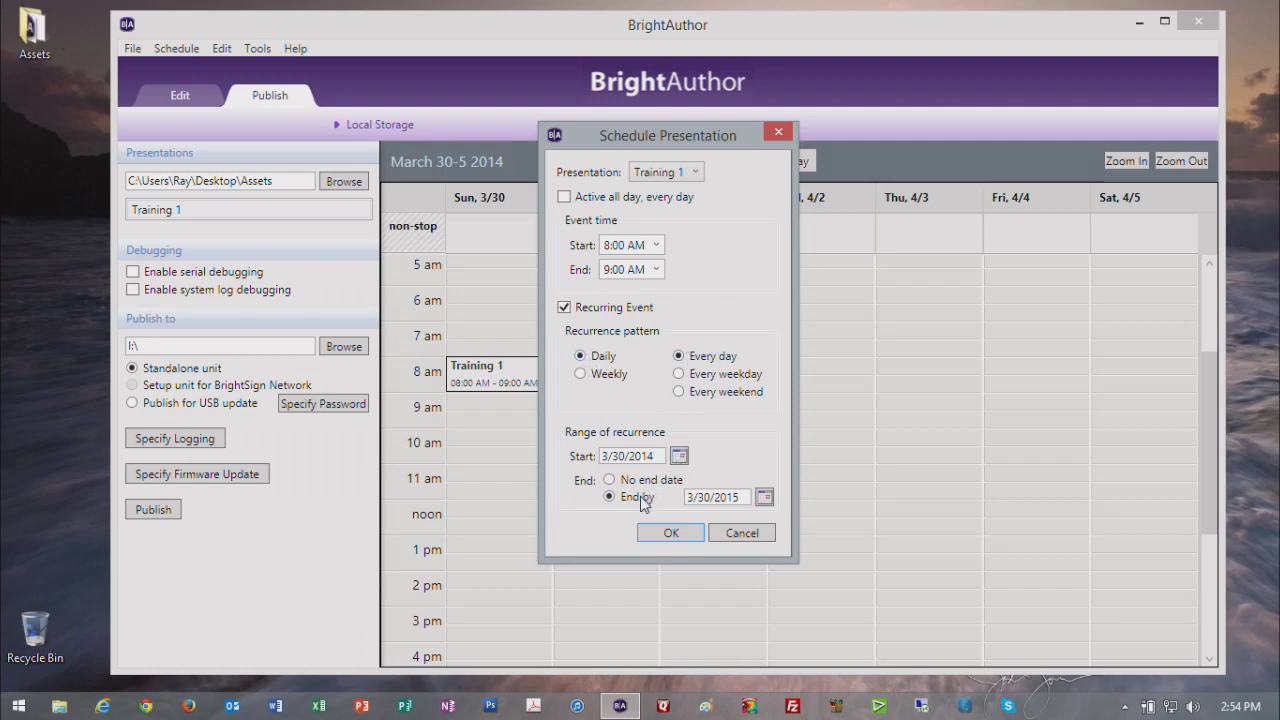
left_click(764, 500)
left_click(906, 537)
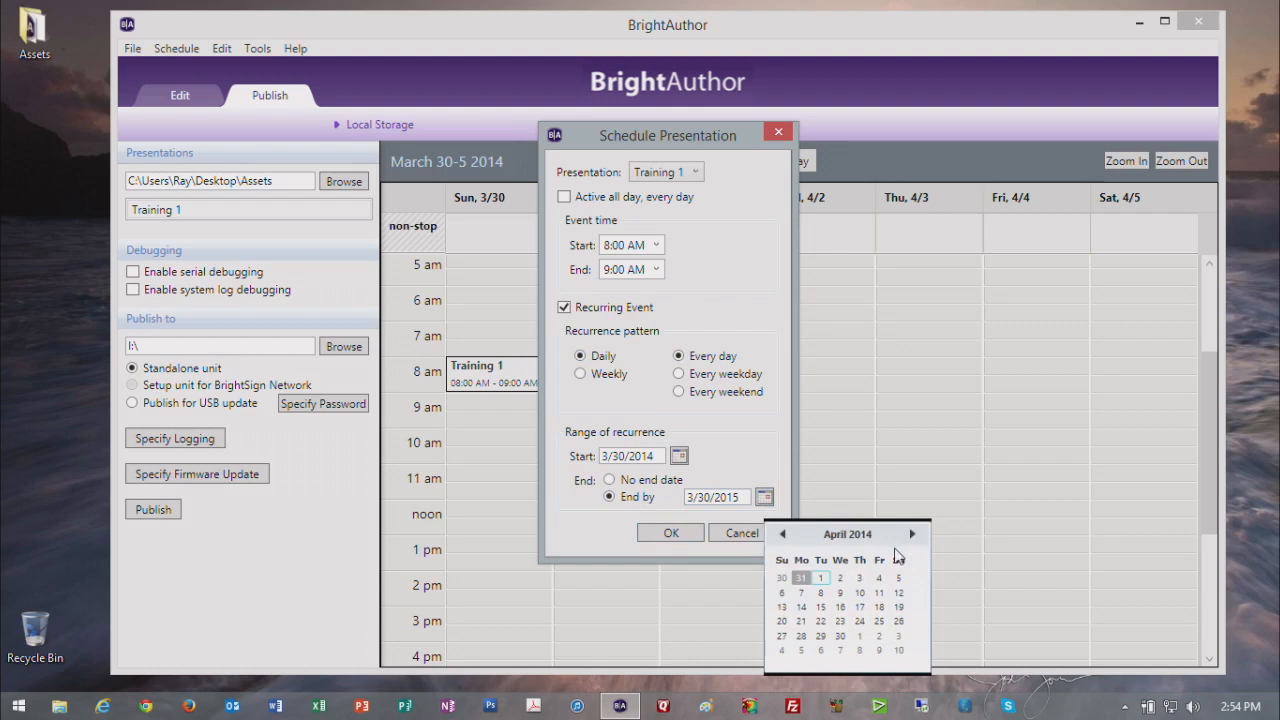
left_click(838, 636)
left_click(663, 537)
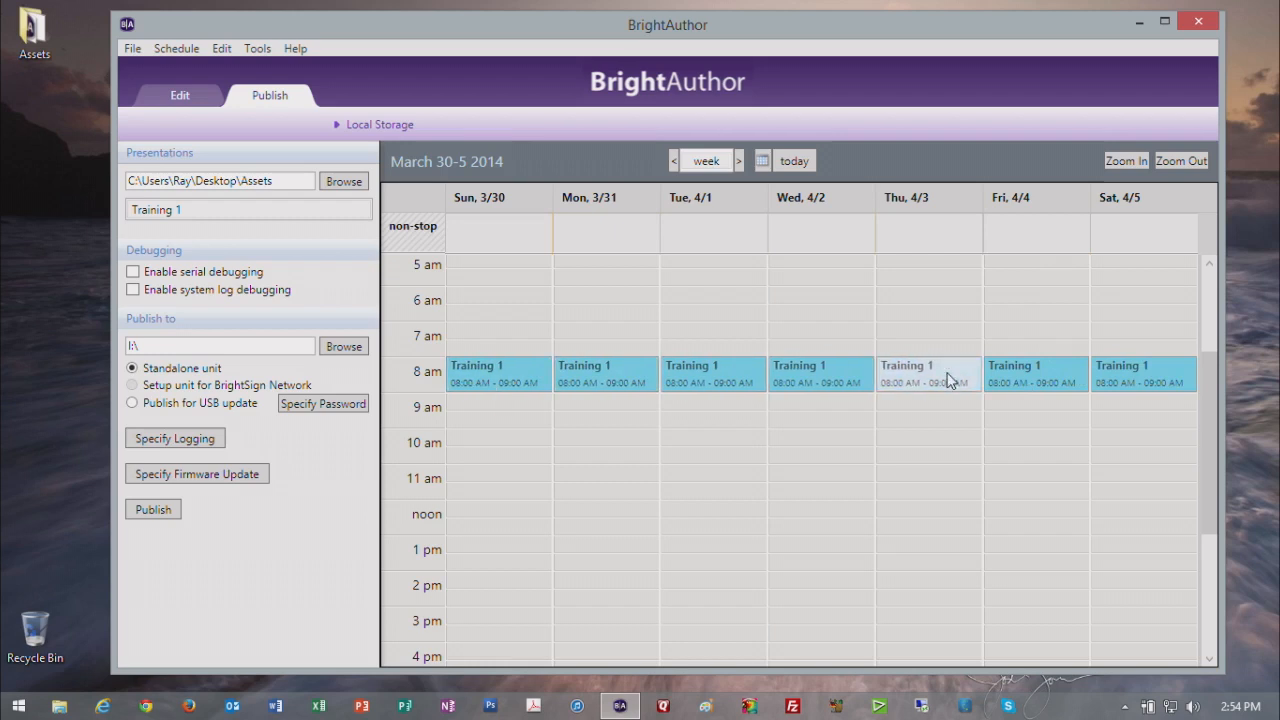
Step: Check the end of the recurrence in the week of April 27 and delete the recurring Training 1 event
left_click(762, 163)
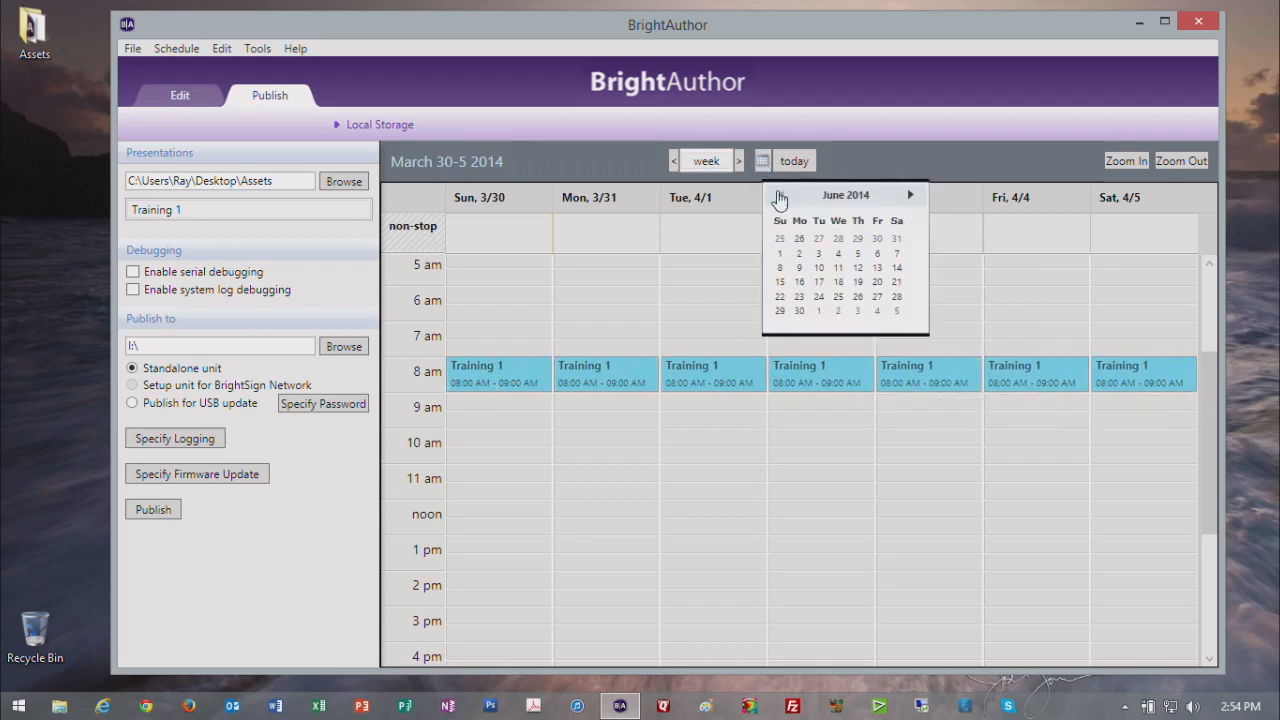
left_click(781, 196)
left_click(838, 238)
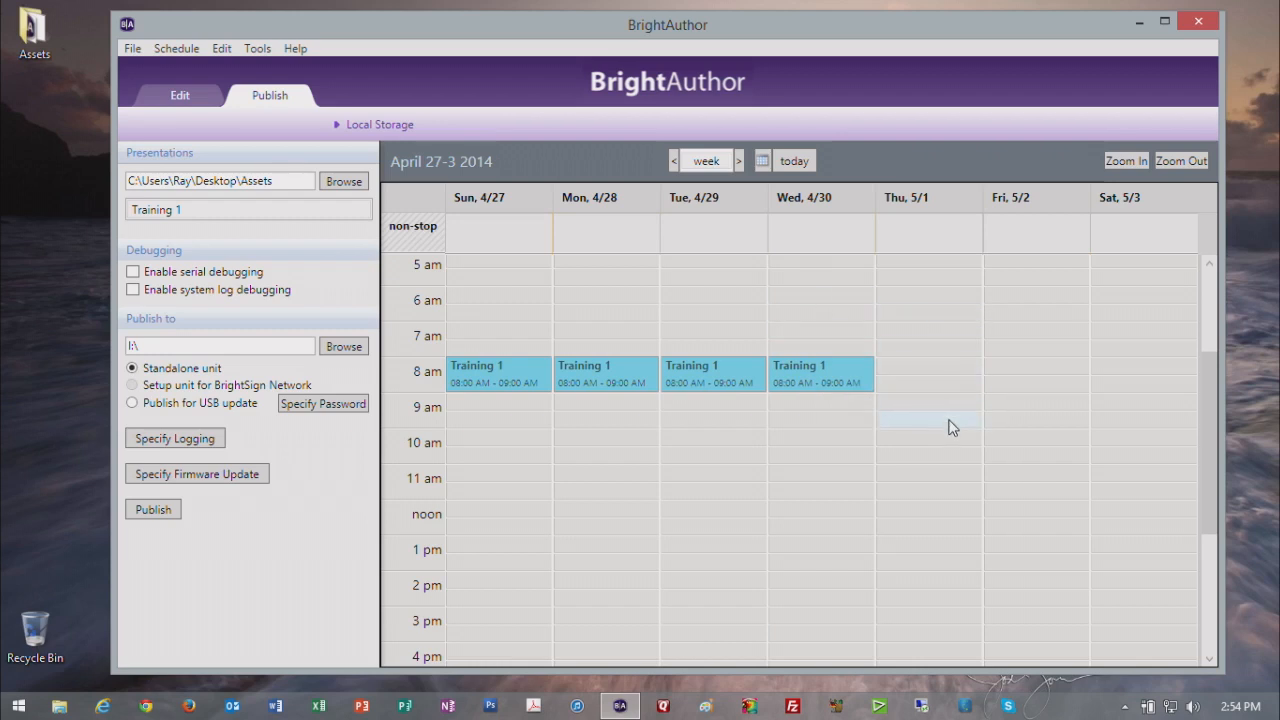
left_click(502, 374)
key("Delete")
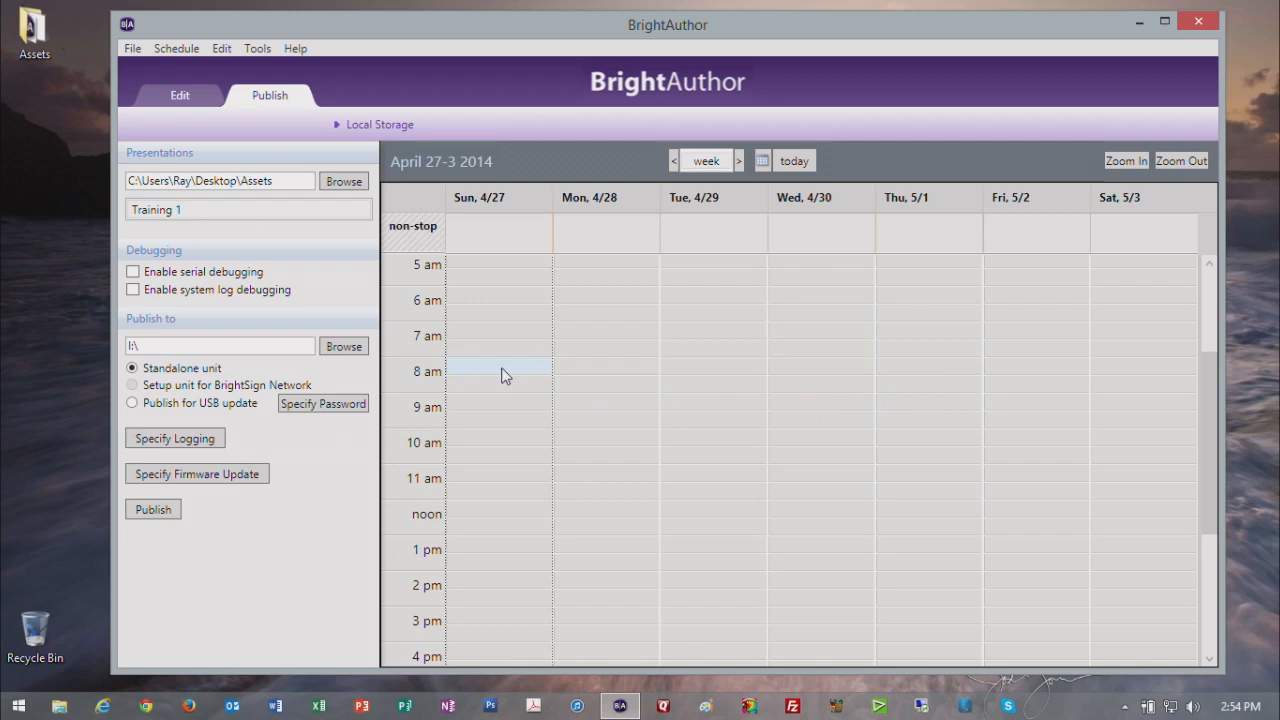
Step: Add Training 1 events to the current week: Sunday and Monday 7:30 AM, Tuesday 10 AM, Monday 11:30 AM, Wednesday 8 AM, Thursday 9:30 AM
left_click(790, 163)
left_click_drag(262, 214, 466, 337)
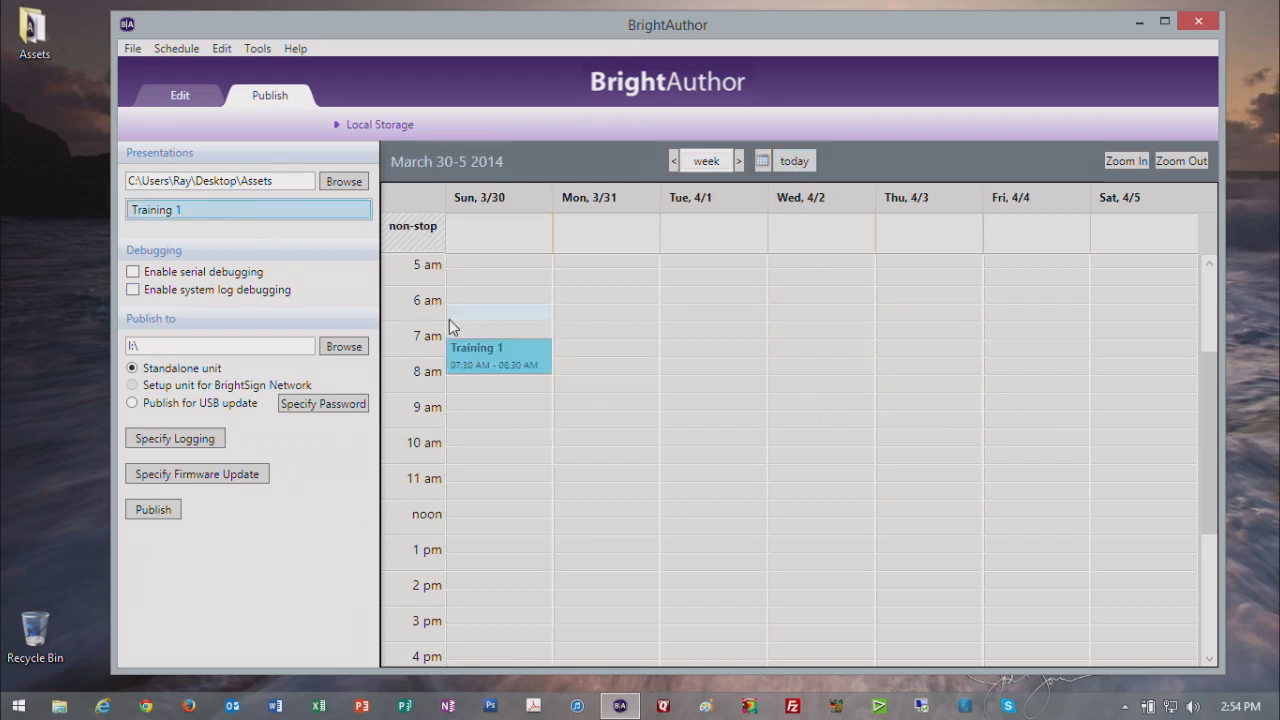
left_click_drag(277, 211, 560, 350)
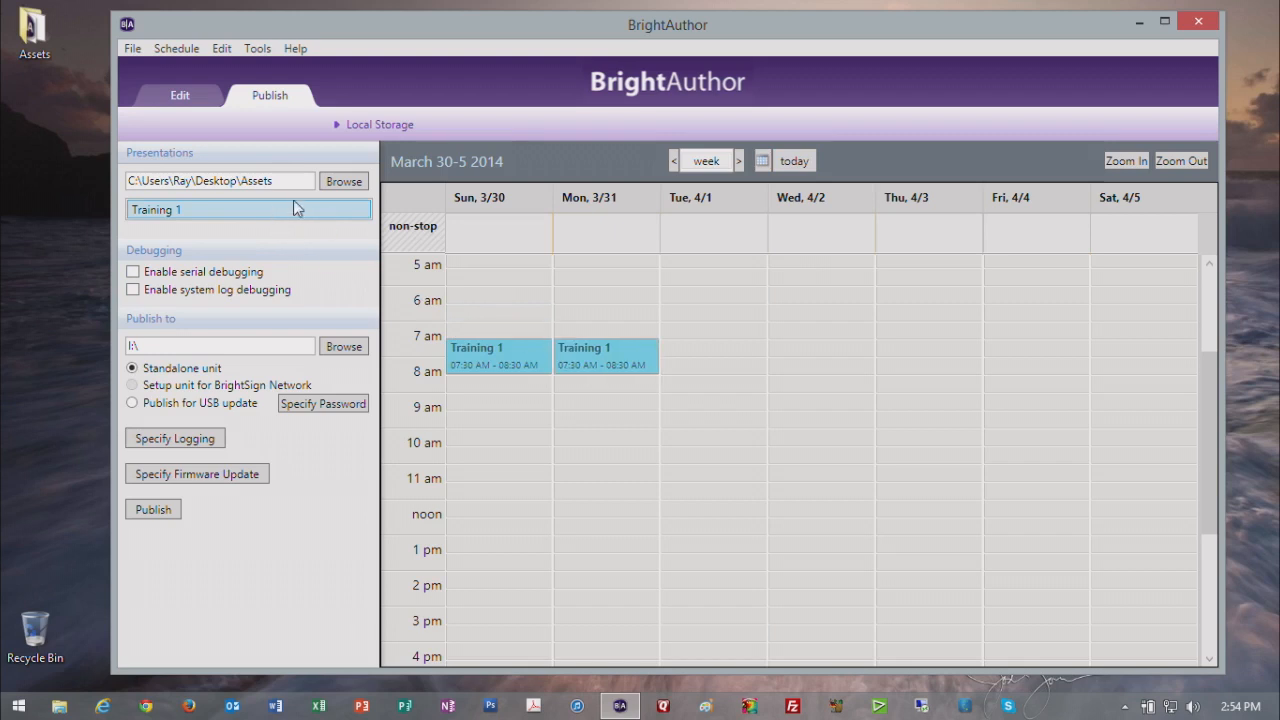
left_click_drag(363, 245, 680, 445)
left_click_drag(334, 214, 572, 494)
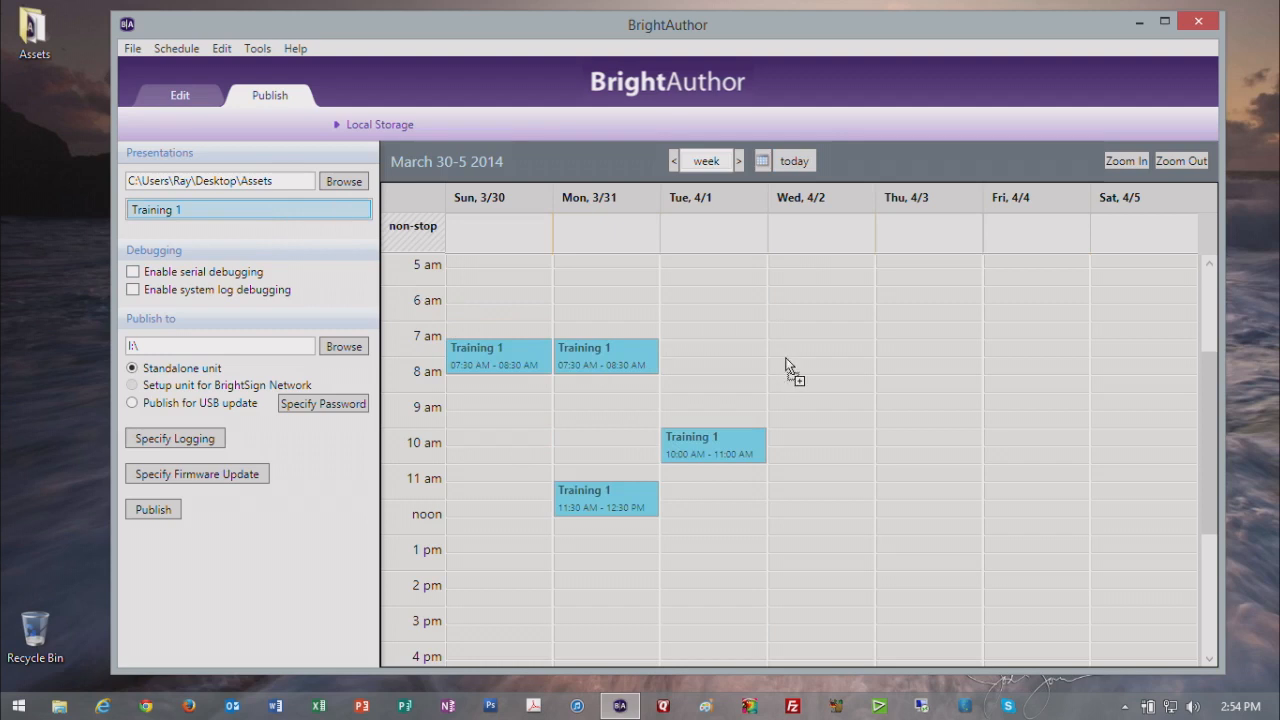
left_click_drag(781, 356, 792, 362)
left_click_drag(336, 208, 937, 430)
Step: Extend the Wednesday event to end at 11:30 AM and the Thursday event to end at 1 PM
left_click_drag(838, 390, 840, 480)
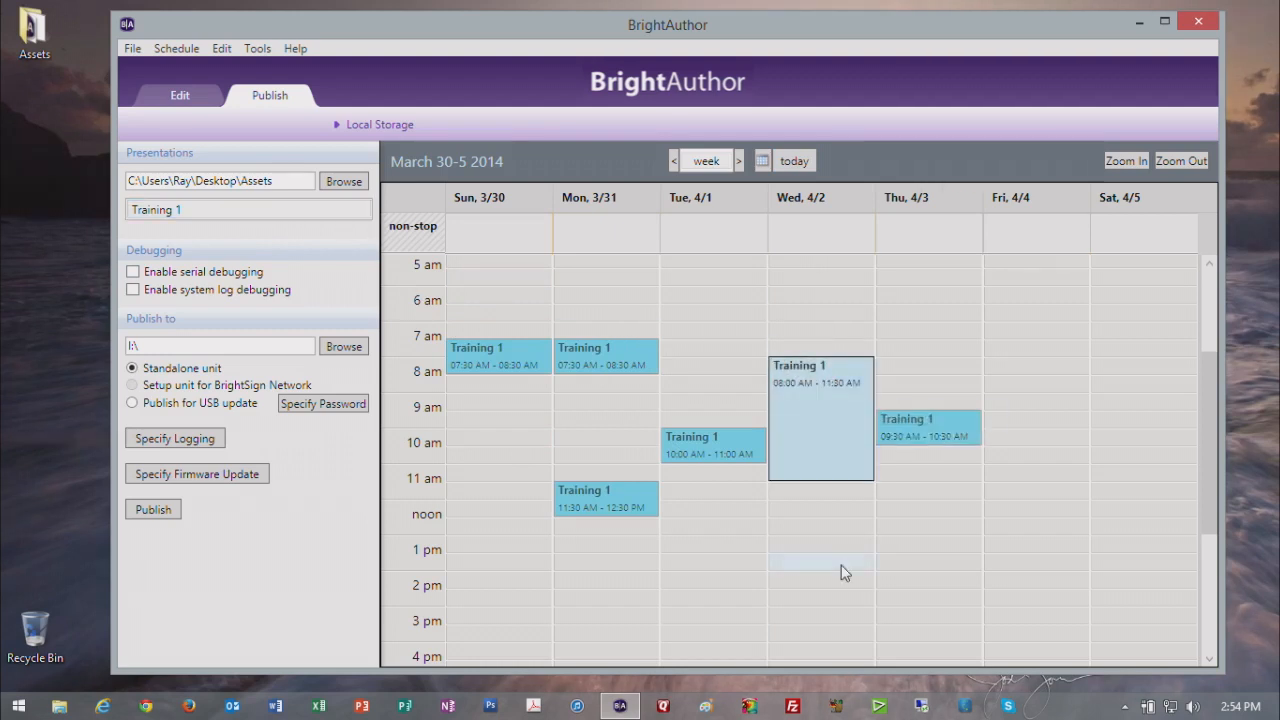
left_click(934, 412)
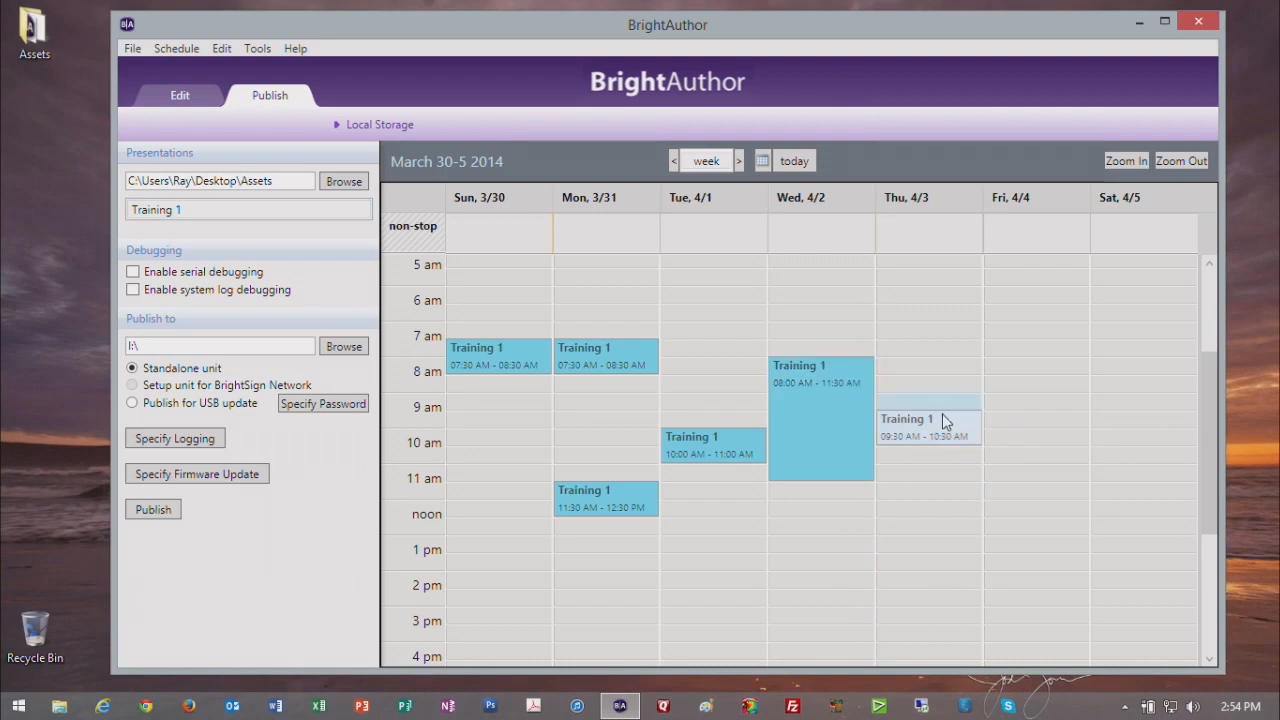
left_click_drag(939, 447, 932, 535)
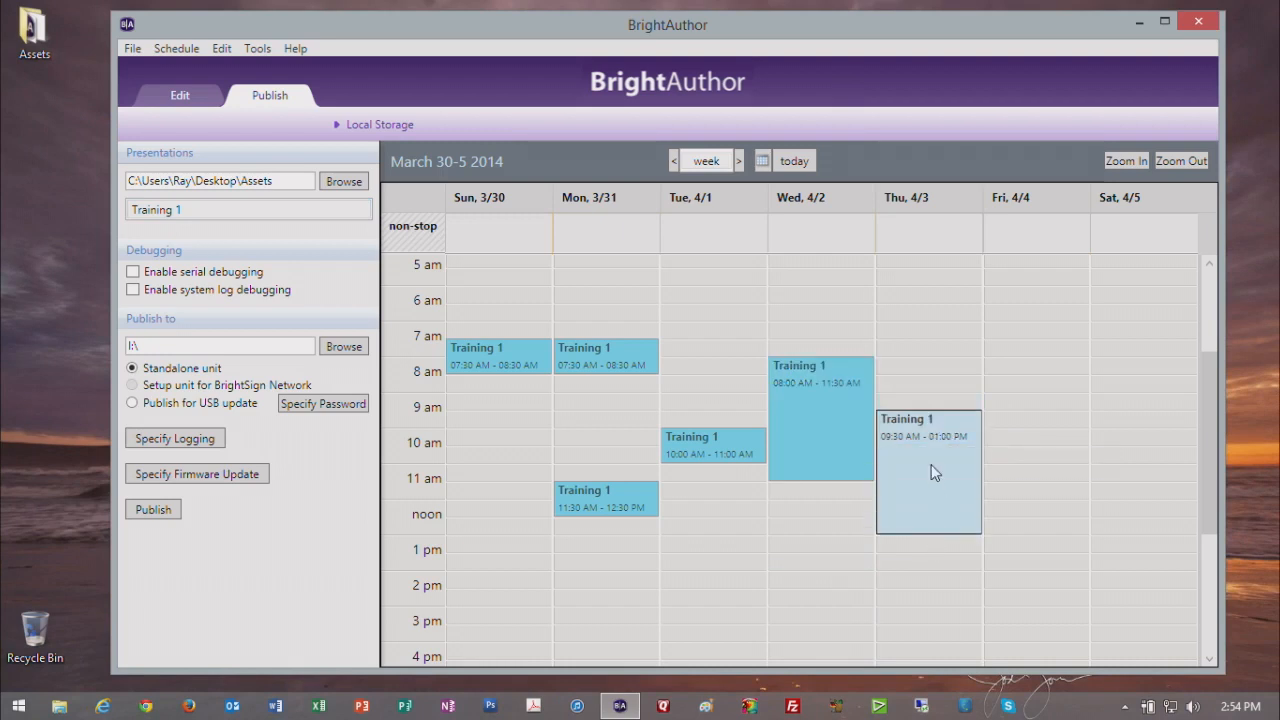
Step: Set the Thursday event to start at 9:34 AM and end at 1:18 PM, and delete that event
double_click(931, 464)
double_click(619, 246)
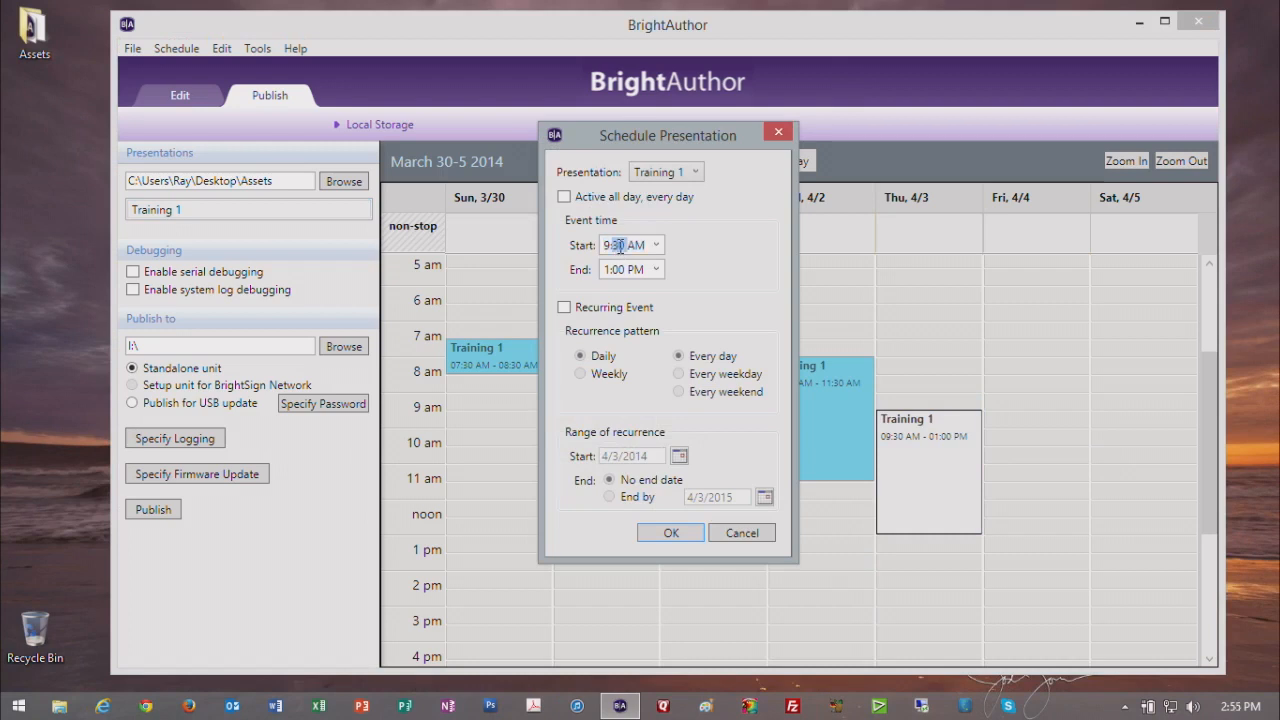
type("3")
double_click(620, 269)
type("18")
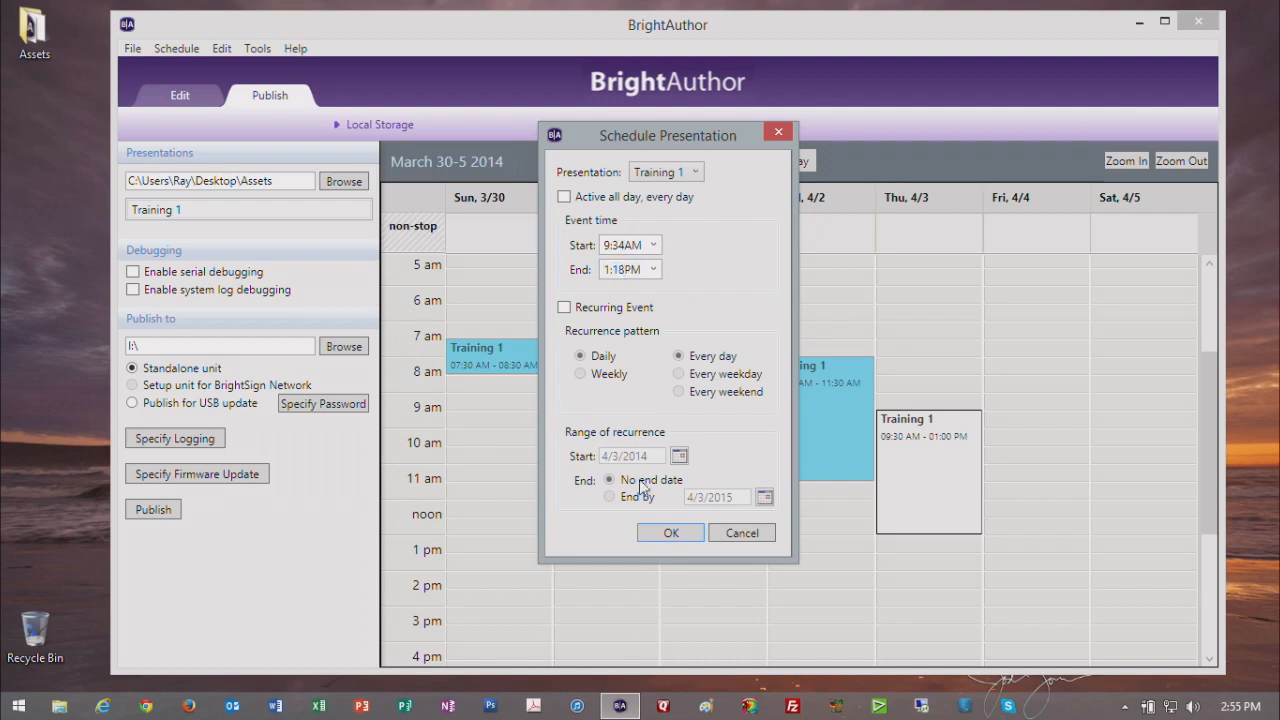
left_click(655, 531)
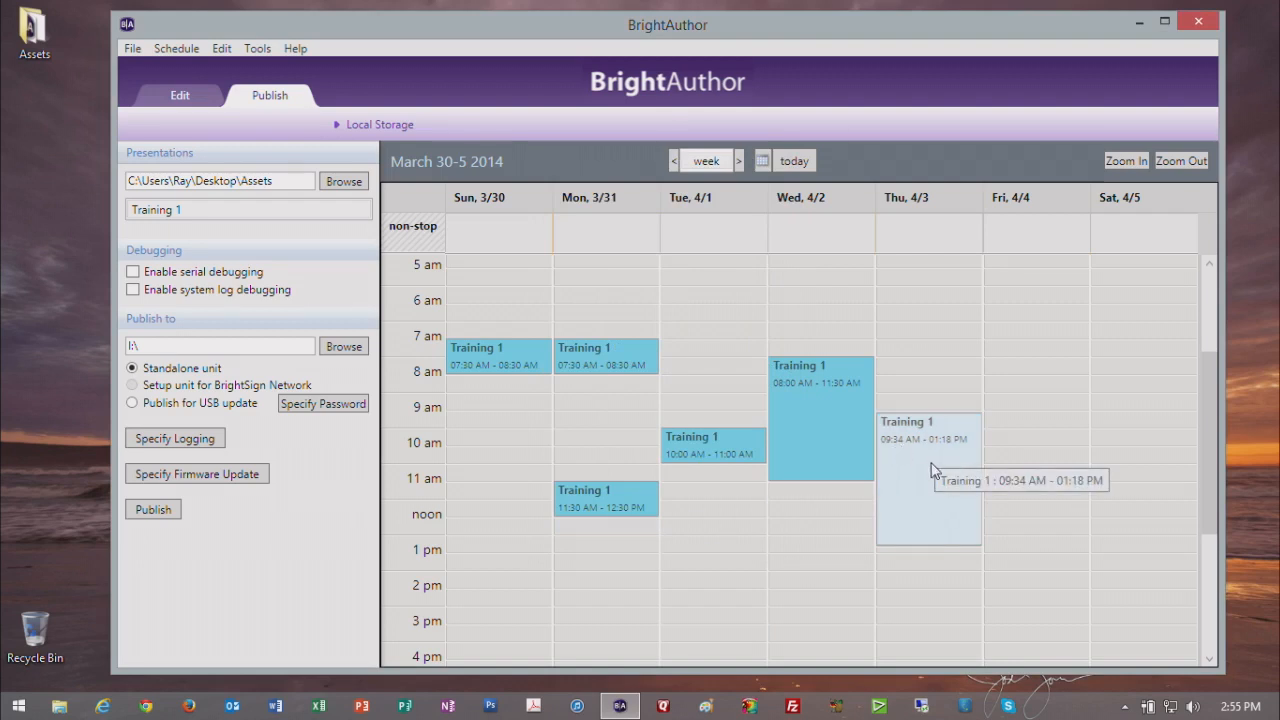
key("Delete")
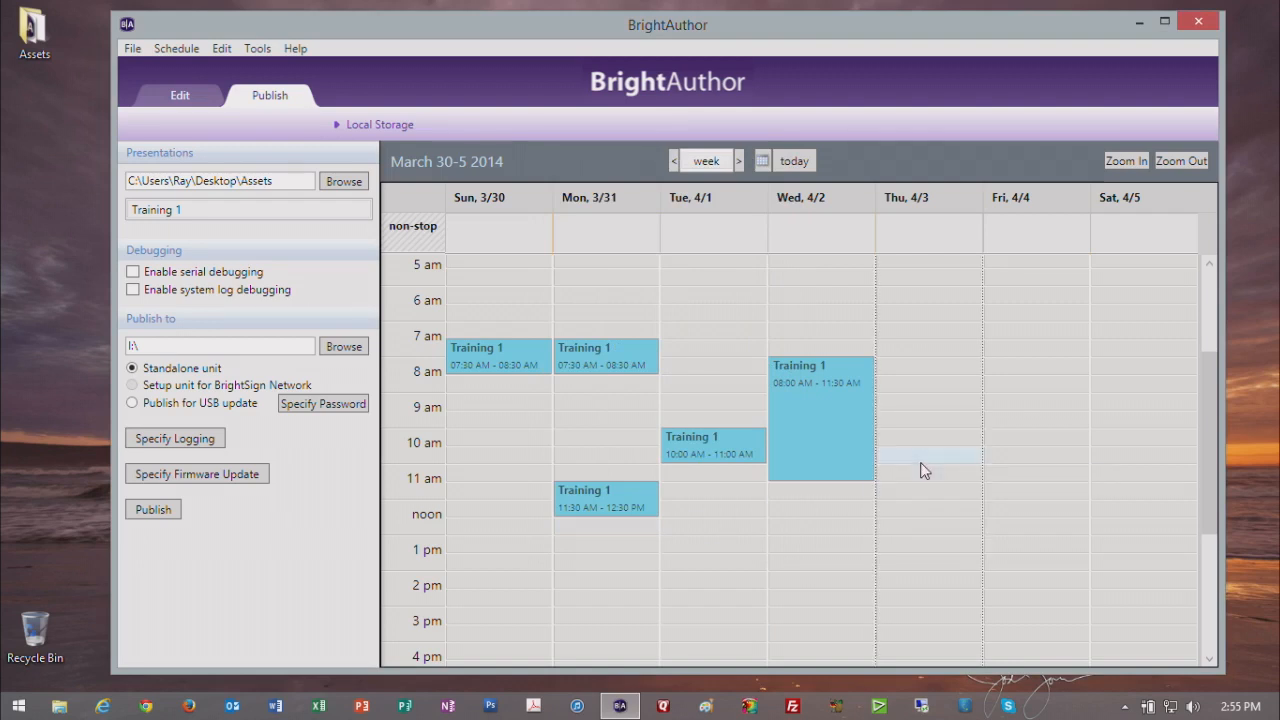
Step: Extend the Tuesday event to end at 2 PM and move it to start at 7:30 AM
left_click(710, 452)
left_click_drag(708, 459, 701, 555)
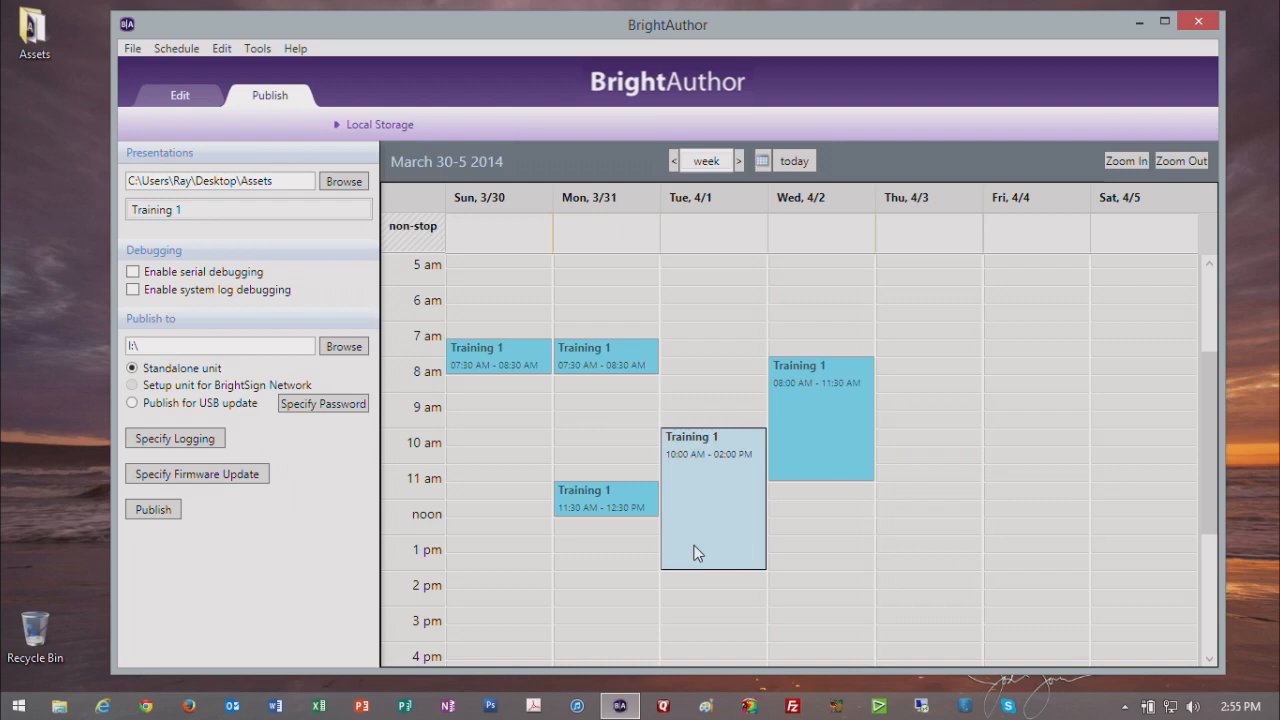
left_click_drag(708, 488, 711, 431)
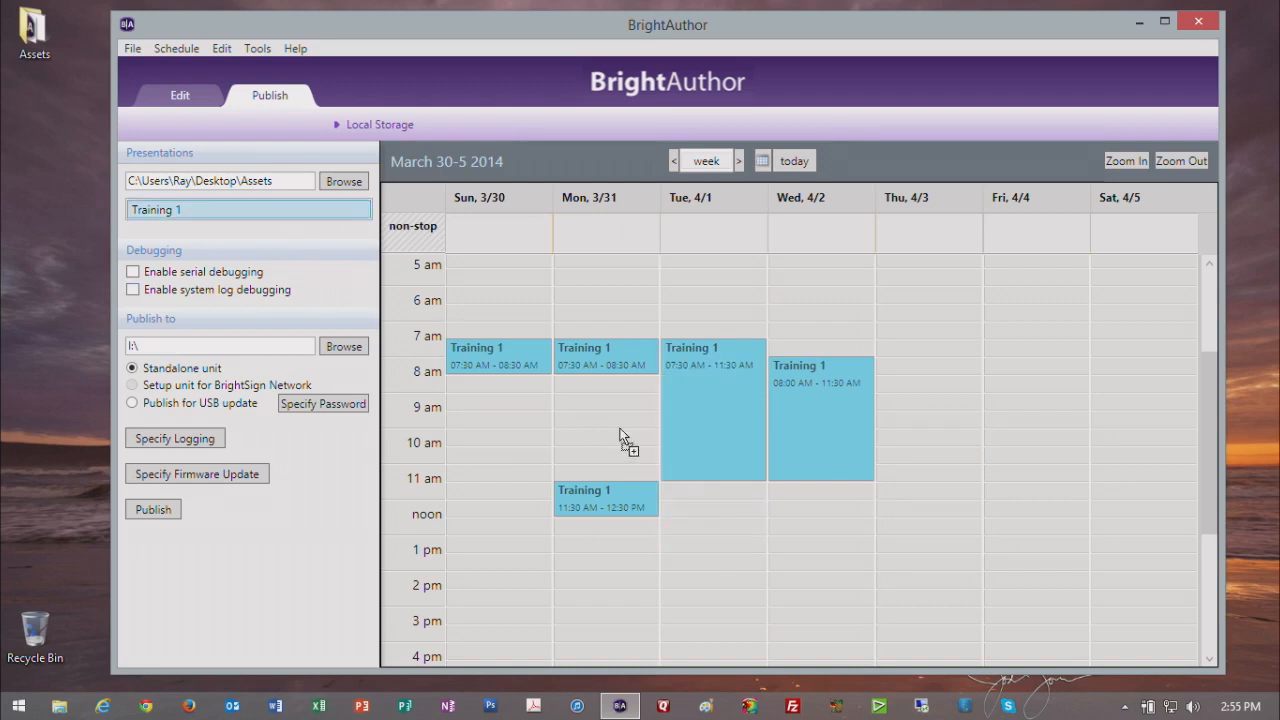
Step: Try adding an overlapping Tuesday event, choosing to keep existing events and cancel the new one, and extend the Tuesday event to 1:30 PM
left_click_drag(705, 449, 706, 452)
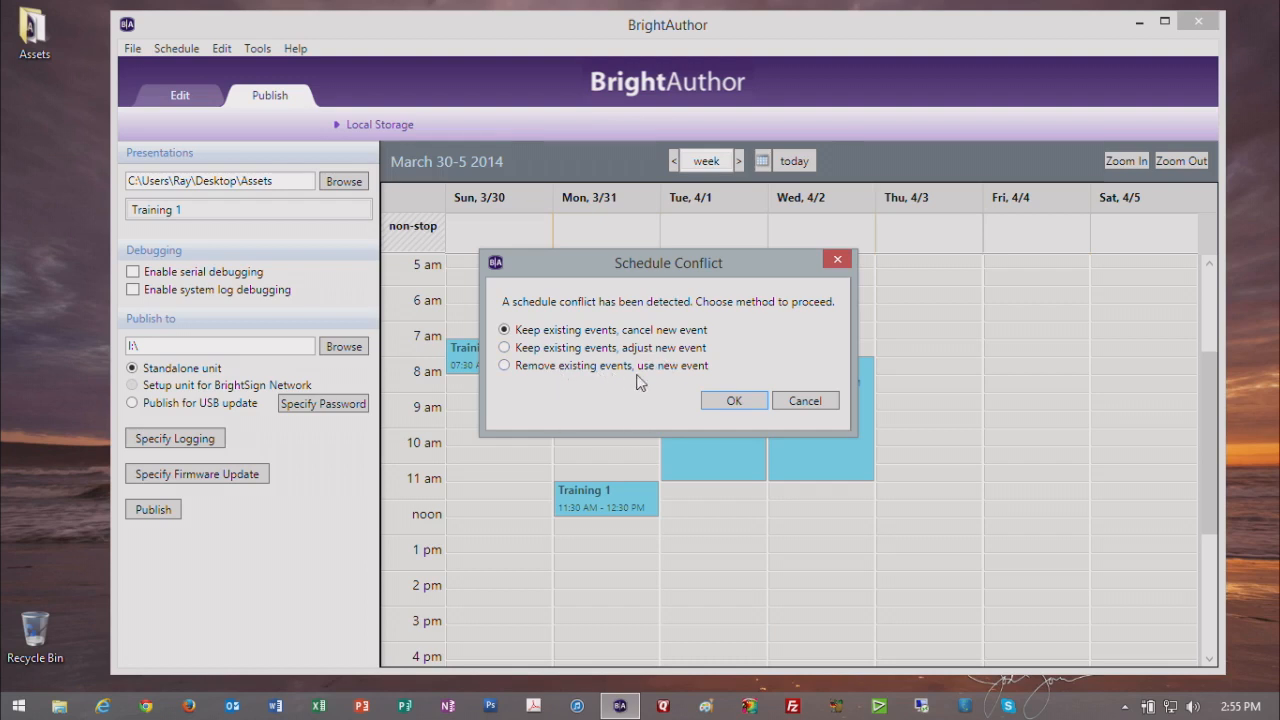
left_click(731, 400)
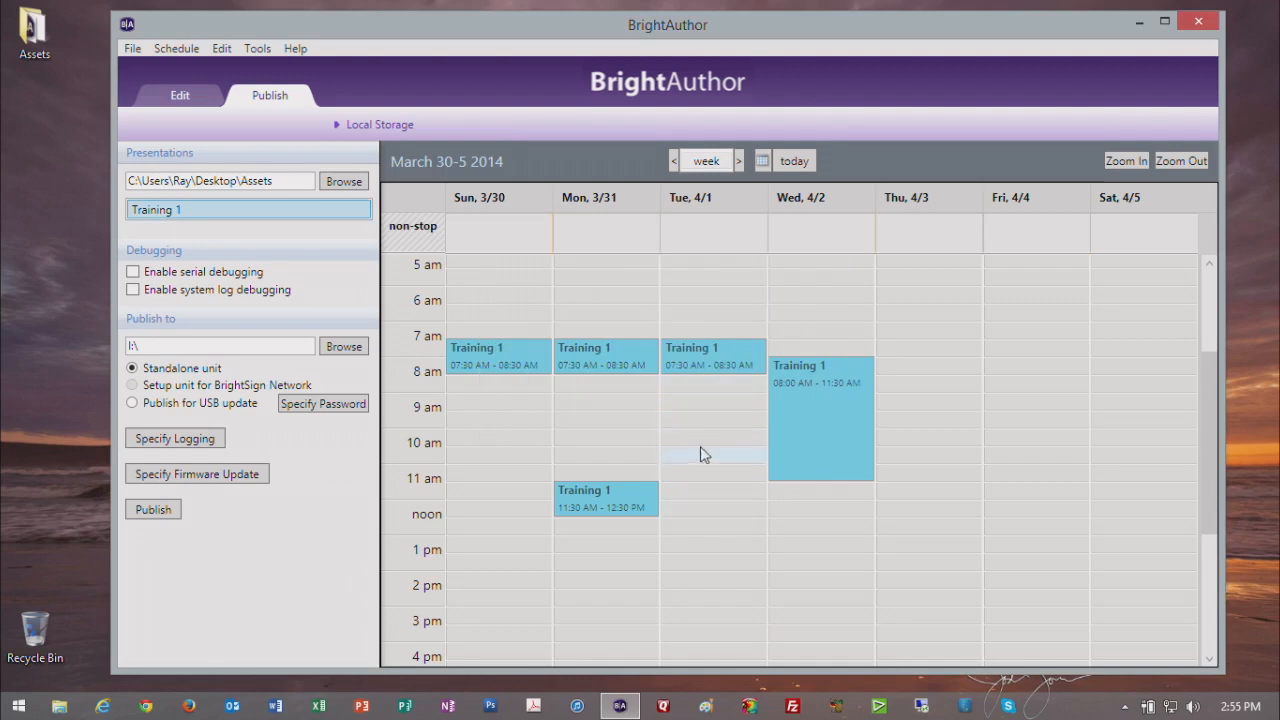
left_click_drag(706, 373, 700, 550)
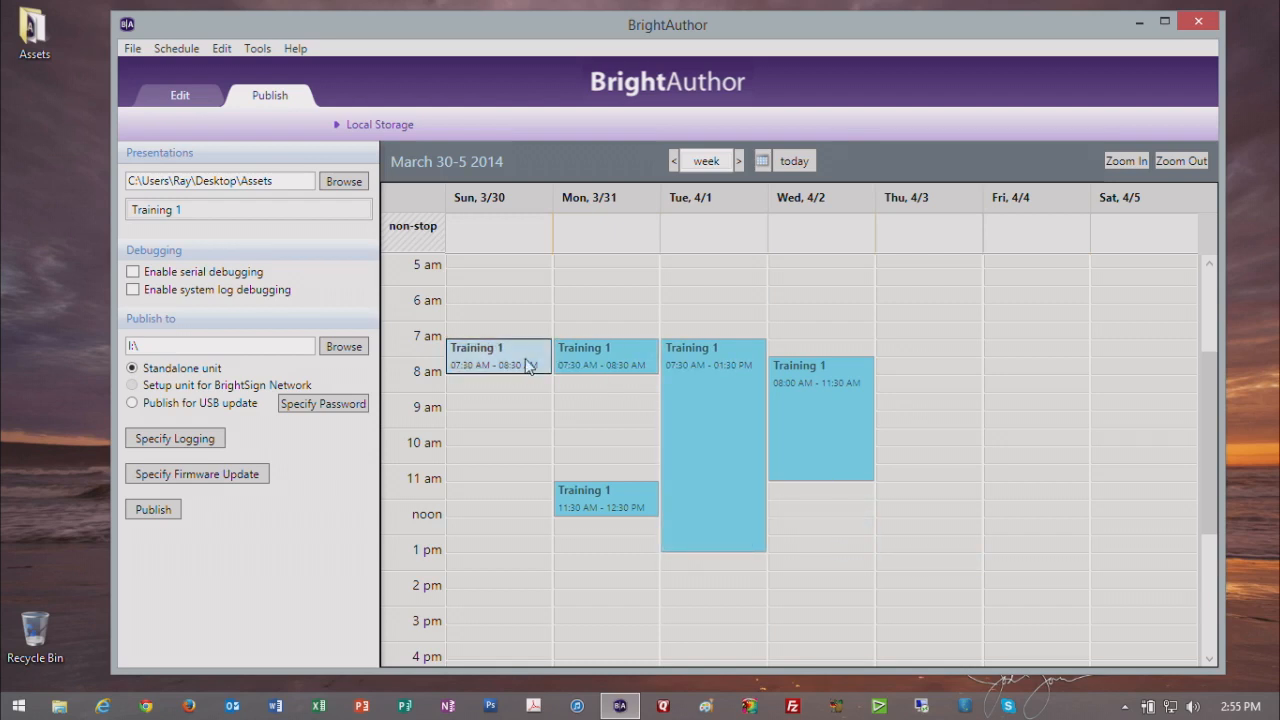
Step: Delete the Sunday event and both Monday events from the schedule
left_click_drag(525, 364, 605, 362)
left_click(603, 357)
key("Delete")
left_click(588, 496)
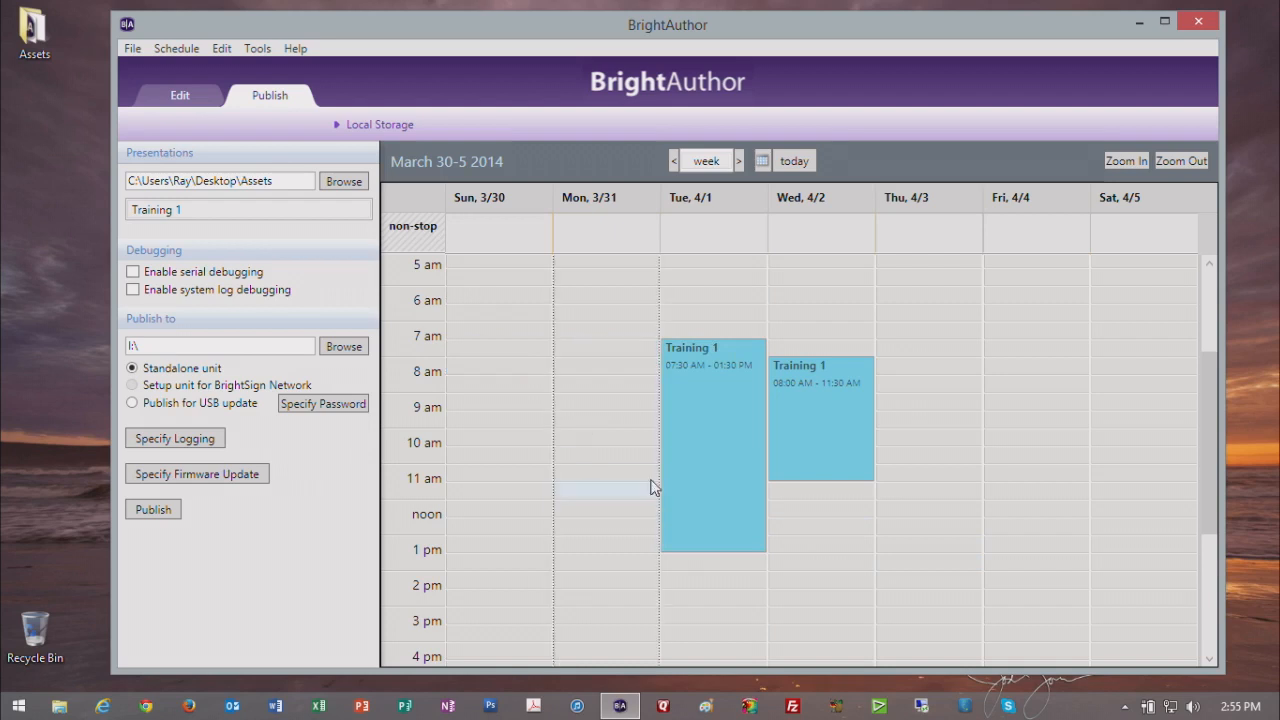
Step: Delete the Tuesday and Wednesday Training 1 events from the schedule
key("Delete")
left_click(682, 472)
key("Delete")
left_click(803, 433)
key("Delete")
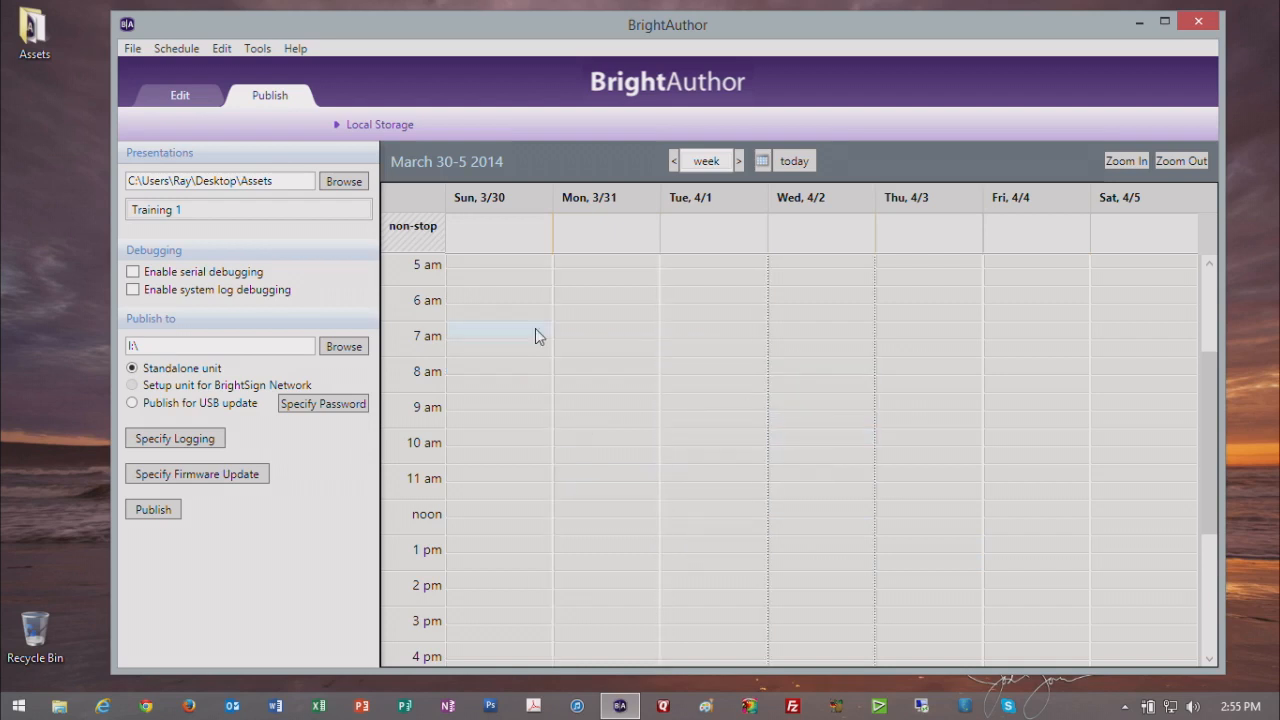
Step: Try scheduling Training 1 on Sunday at 7:30 AM as active all day, every day, and delete the resulting non-stop event
left_click_drag(250, 214, 500, 356)
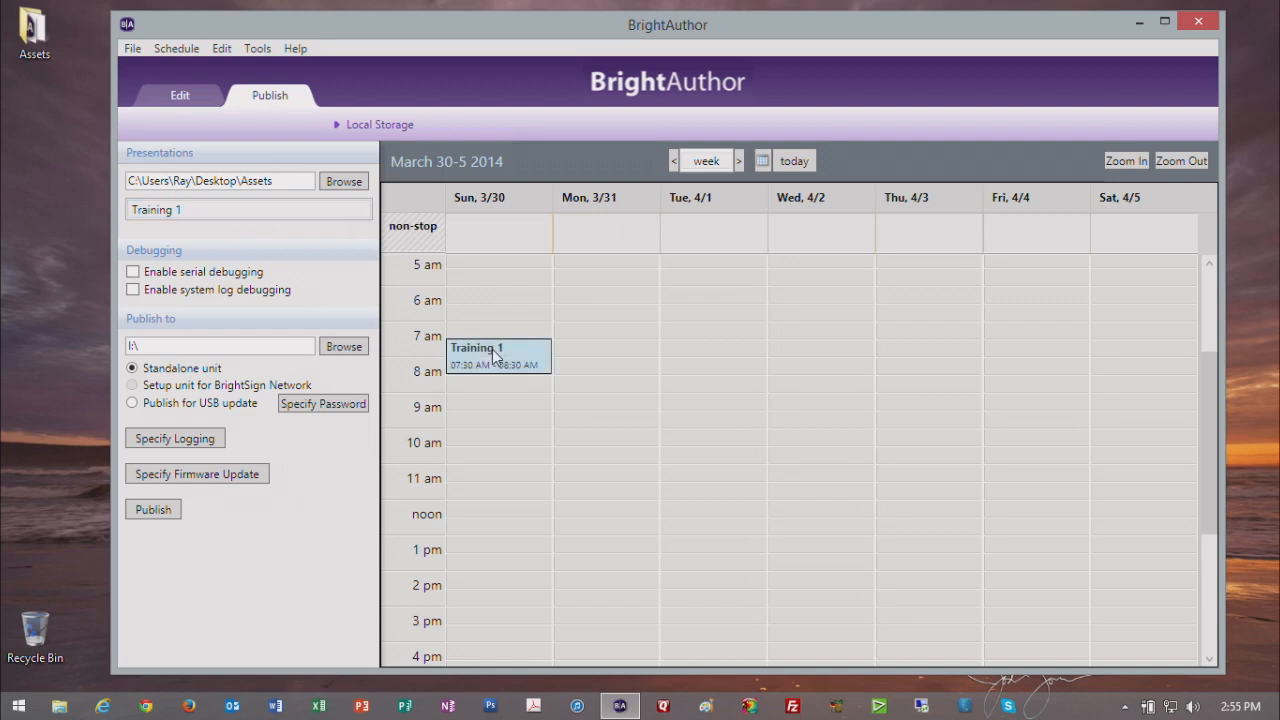
left_click(582, 199)
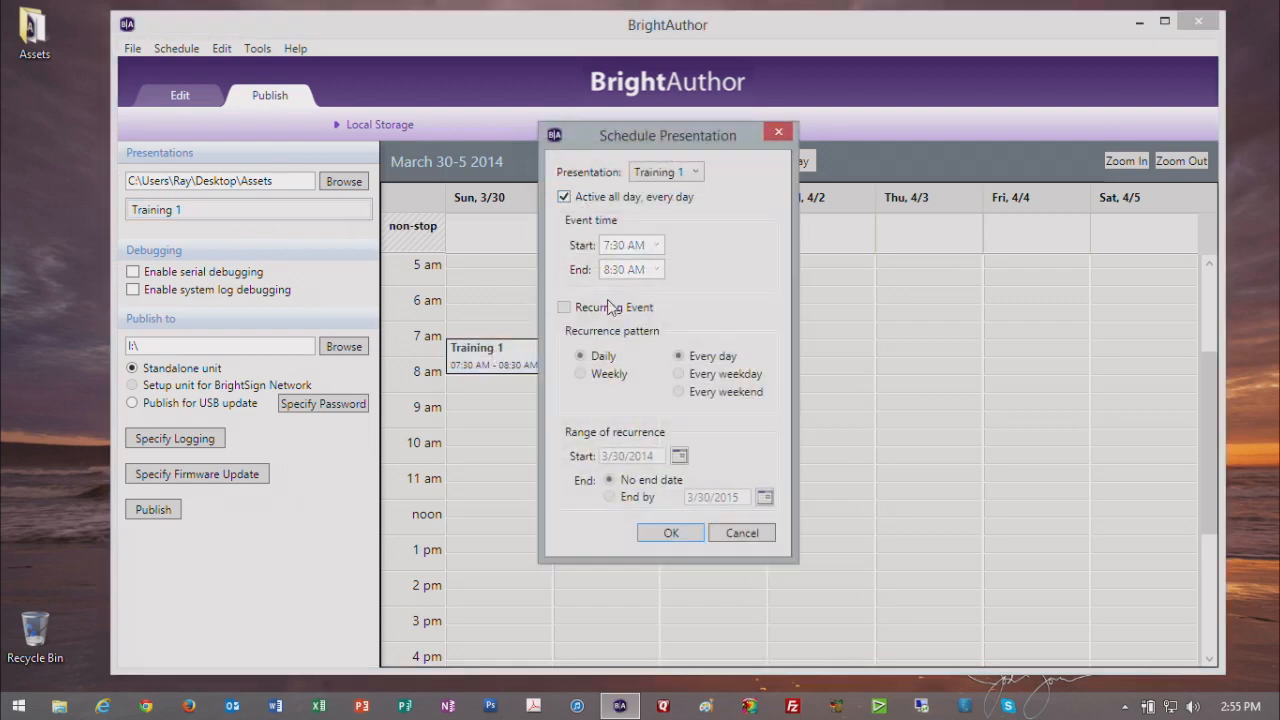
left_click(666, 533)
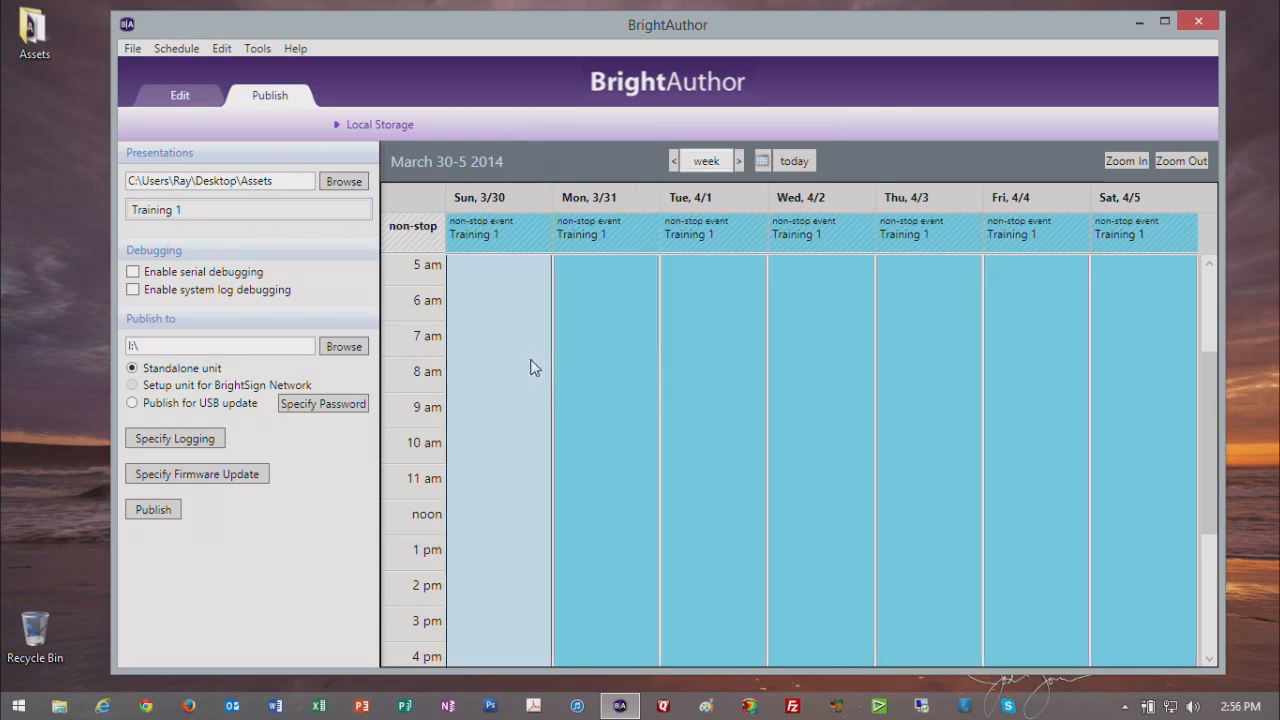
key("Delete")
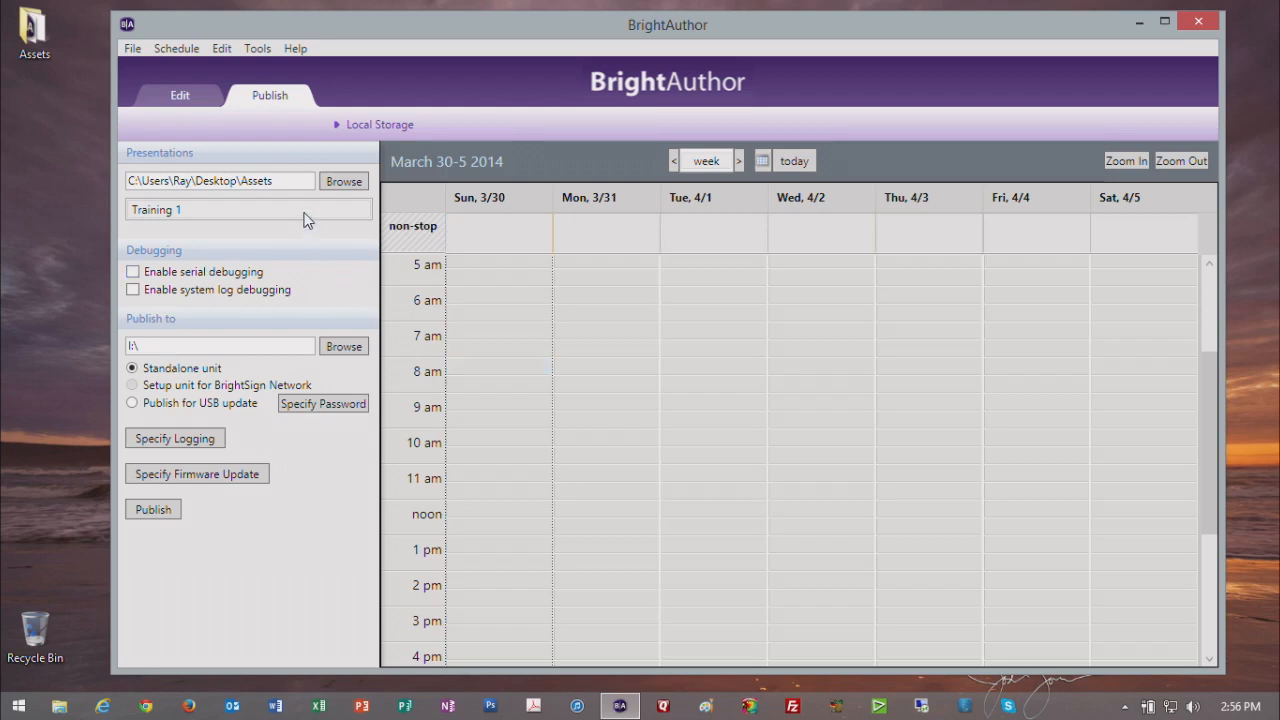
Step: Change the presentations folder to BrightAuthor Projects inside the Videos folder of This PC
left_click(365, 186)
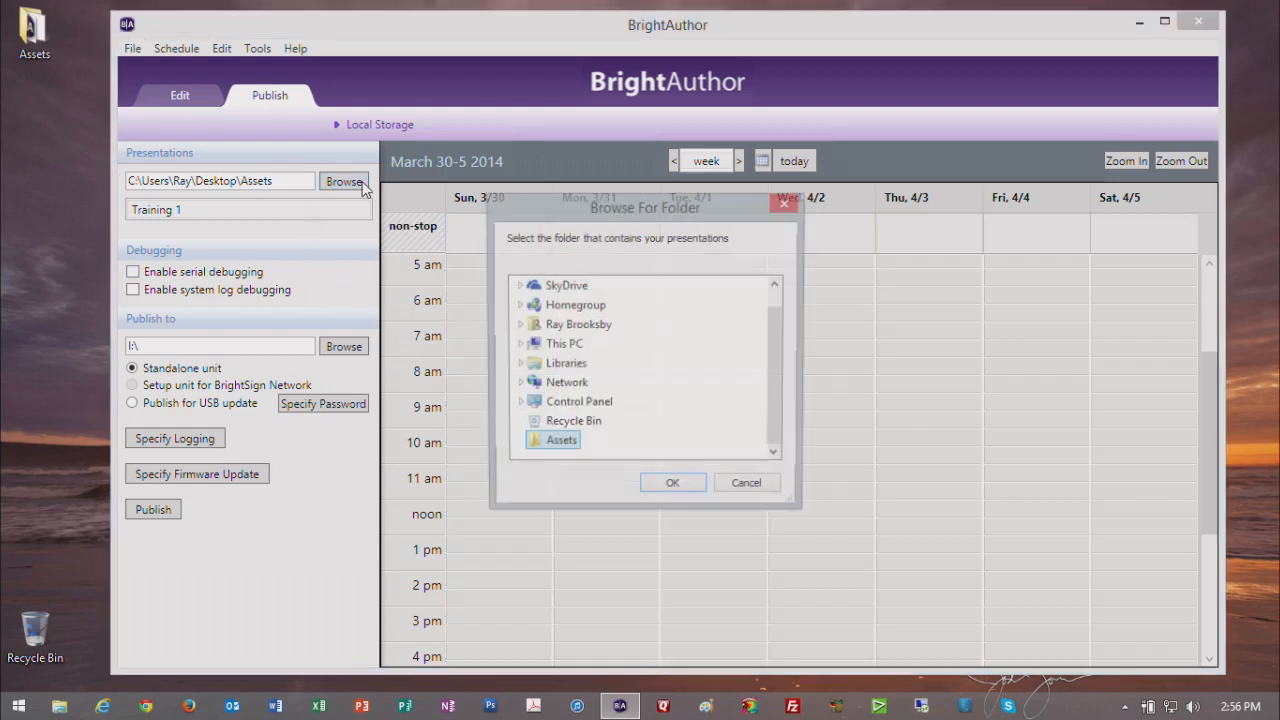
double_click(562, 344)
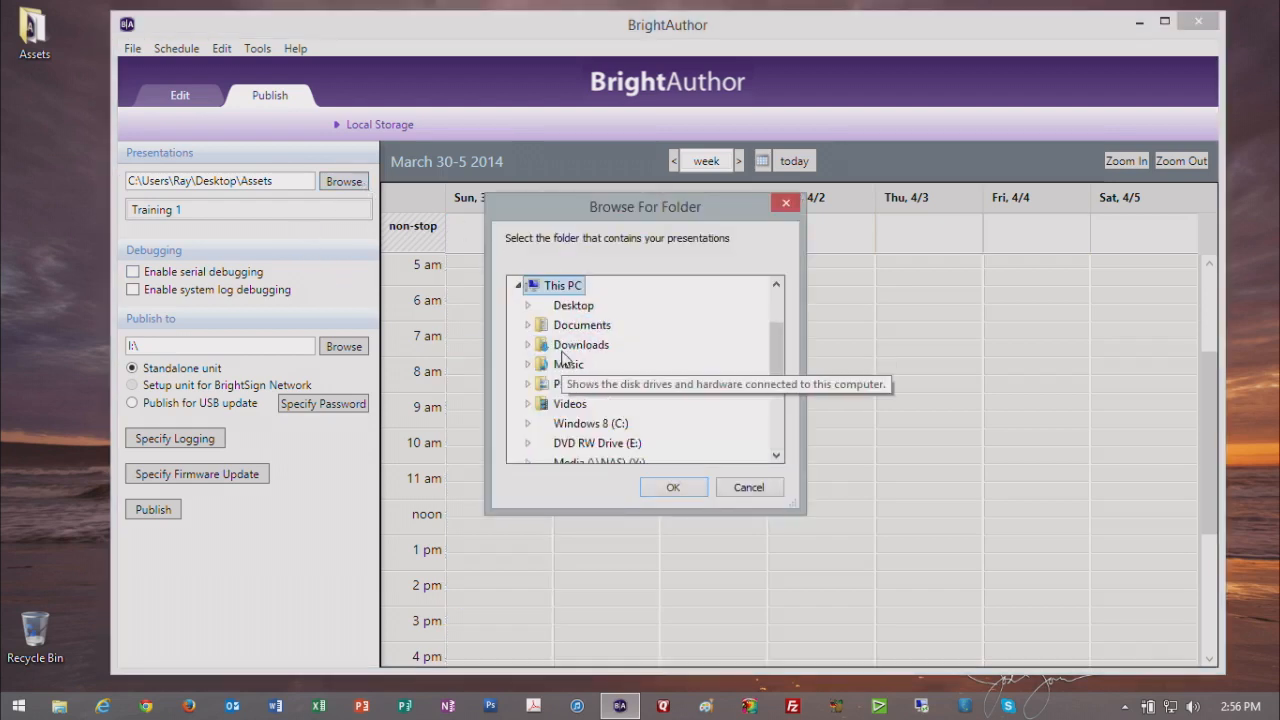
double_click(580, 403)
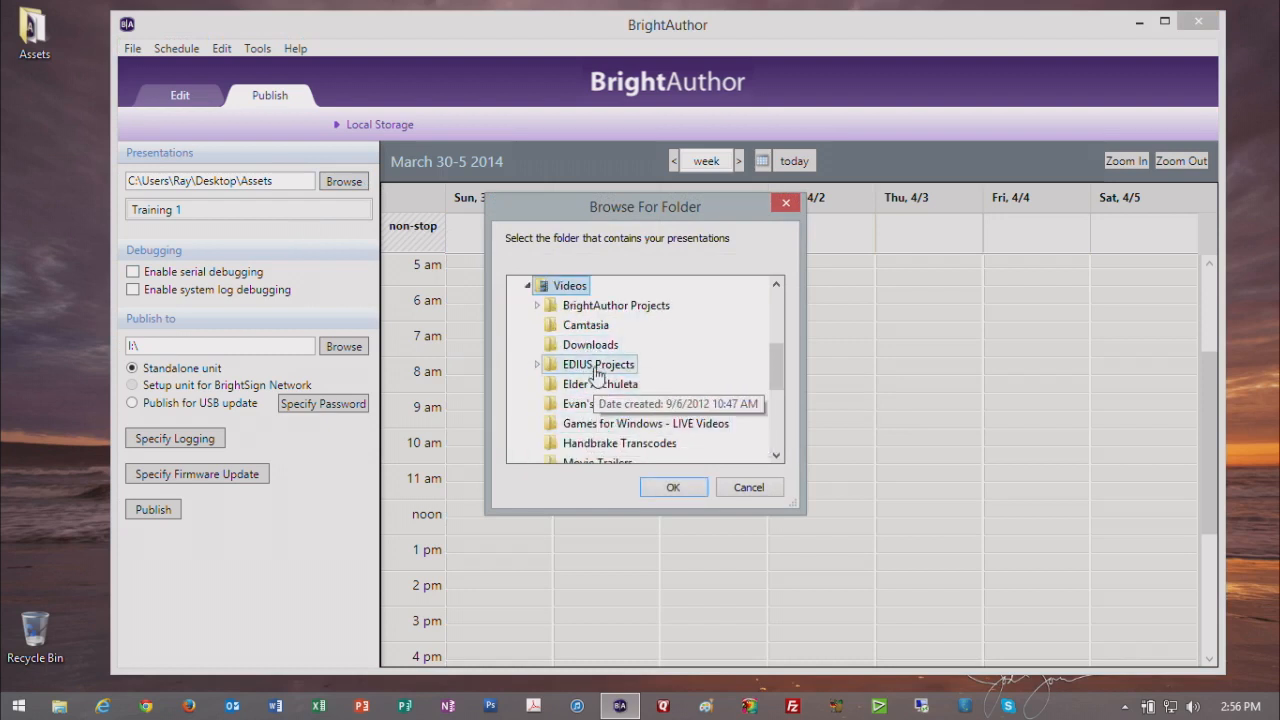
double_click(612, 305)
left_click(672, 487)
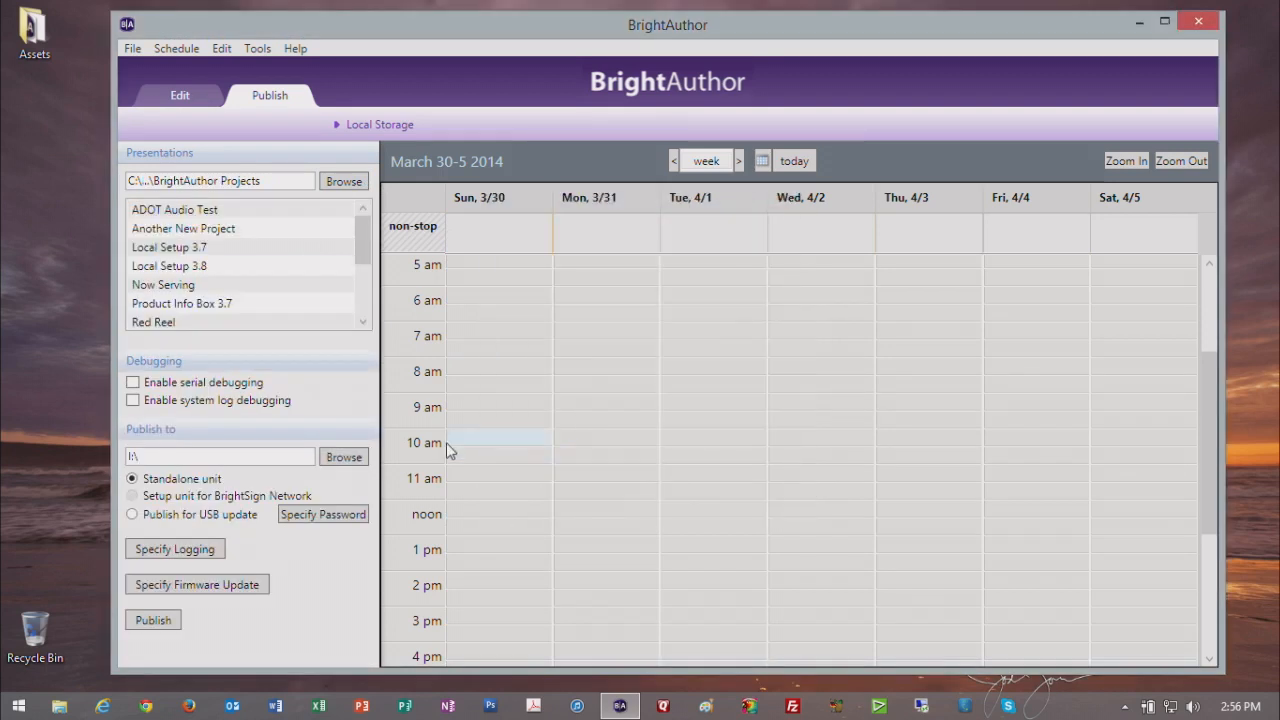
Step: Schedule Yahoo Weather Parser on Sunday at 8 AM, Wagner Skis on Monday at 8 AM and Wagner and Red BA 3.7 on Tuesday at 9 AM
left_click_drag(370, 255, 367, 295)
left_click_drag(265, 312, 450, 366)
left_click_drag(260, 285, 640, 372)
left_click(265, 258)
left_click_drag(266, 258, 718, 406)
Step: Change the presentations folder to the Desktop
left_click(358, 184)
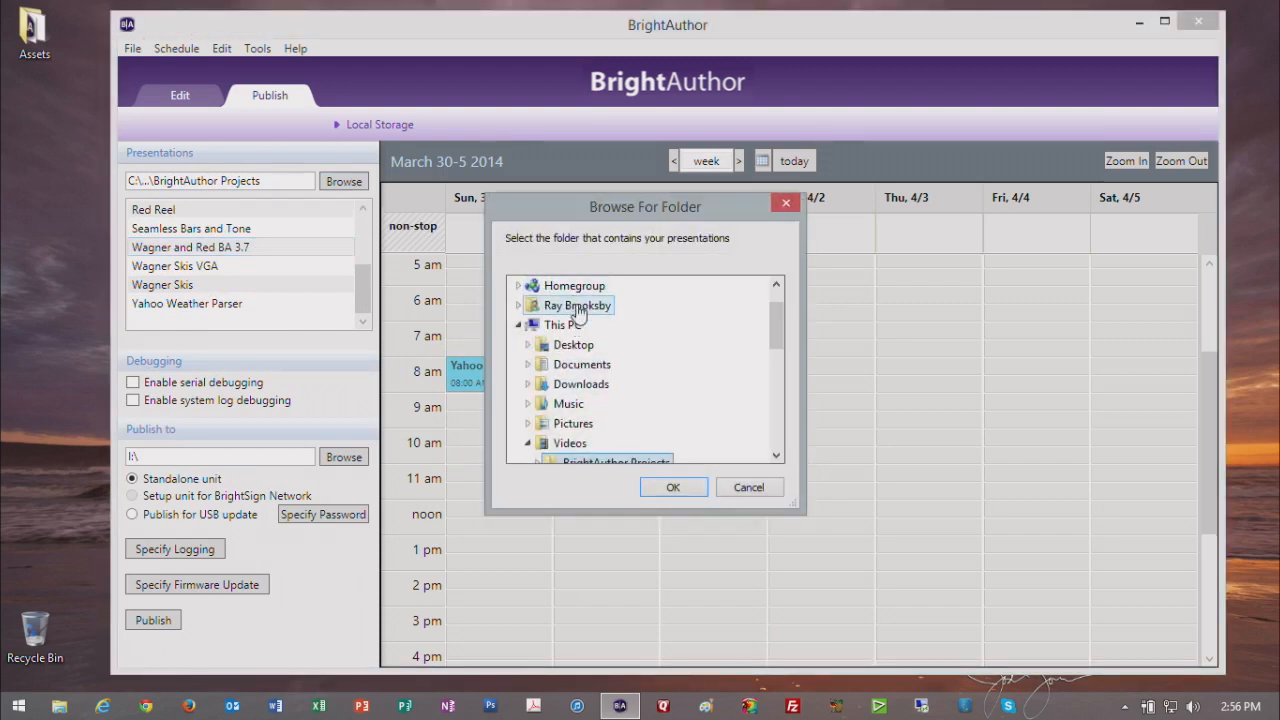
left_click(577, 305)
left_click(574, 344)
left_click(674, 486)
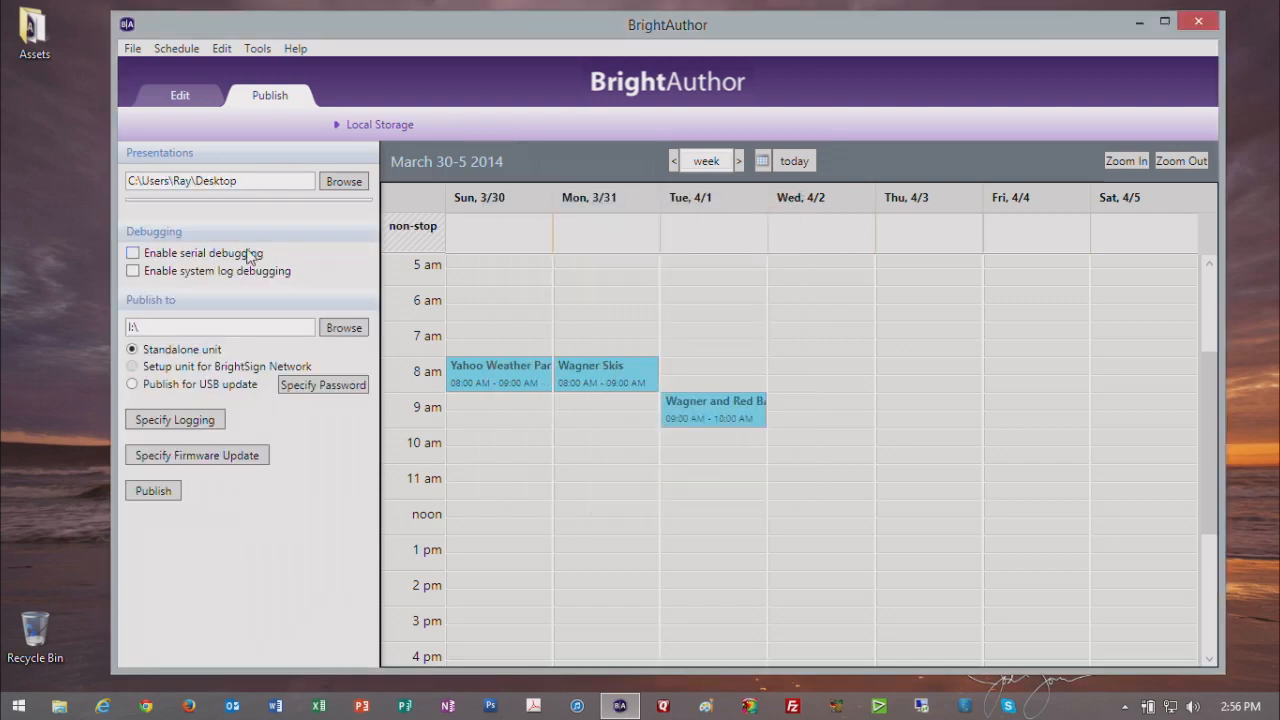
Step: Set the presentations folder to Assets on the Desktop and schedule Training 1 on Tuesday at 7 AM and Wednesday at 11:30 AM
left_click(338, 182)
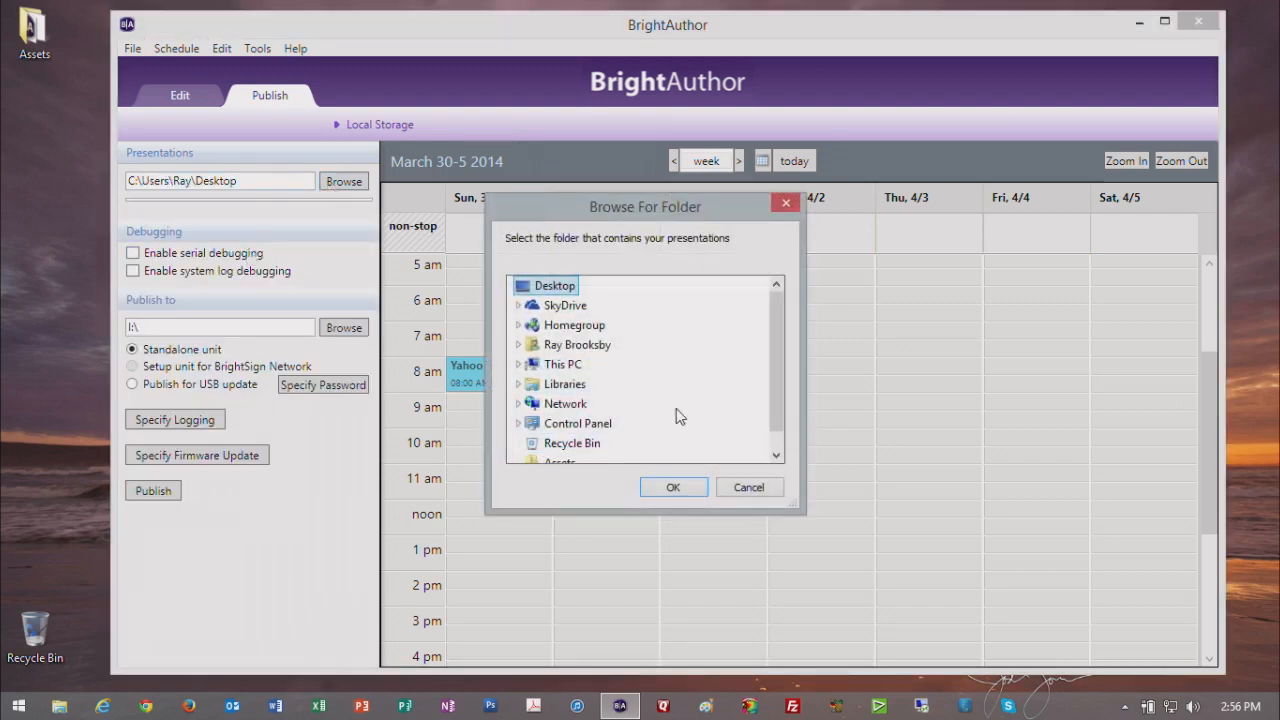
left_click_drag(774, 380, 761, 430)
left_click(578, 449)
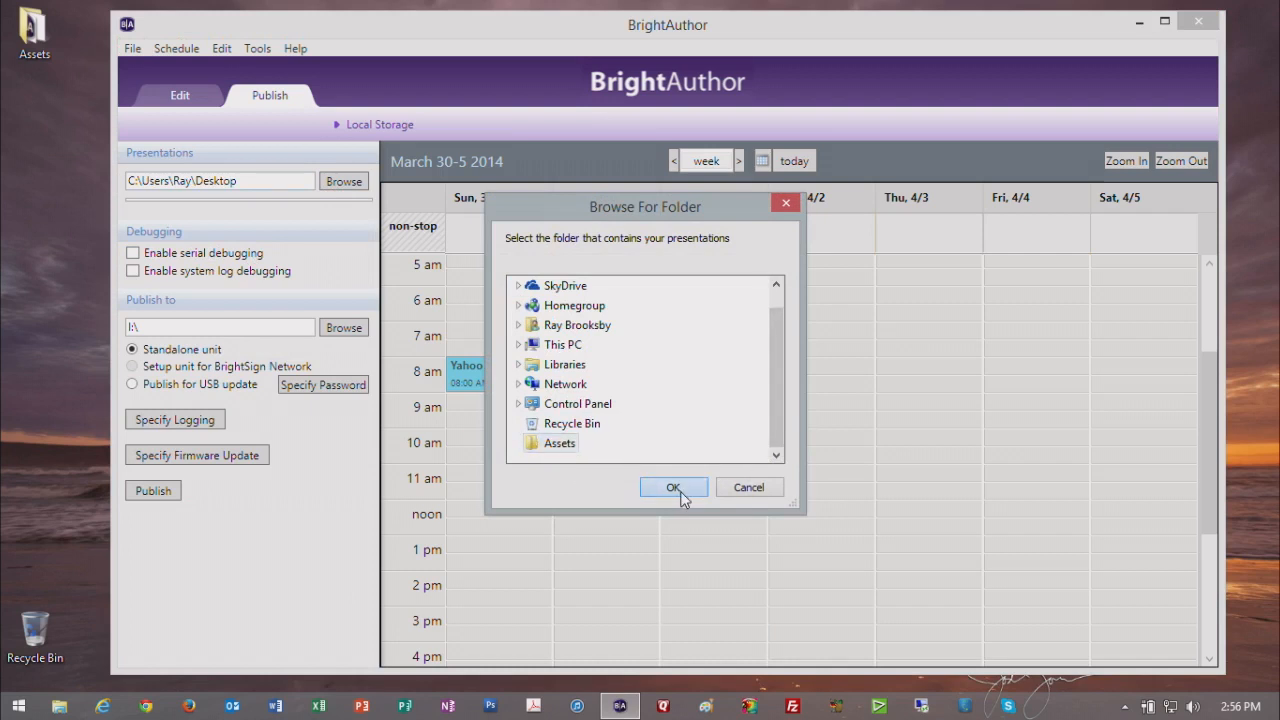
left_click(673, 487)
left_click_drag(205, 213, 672, 330)
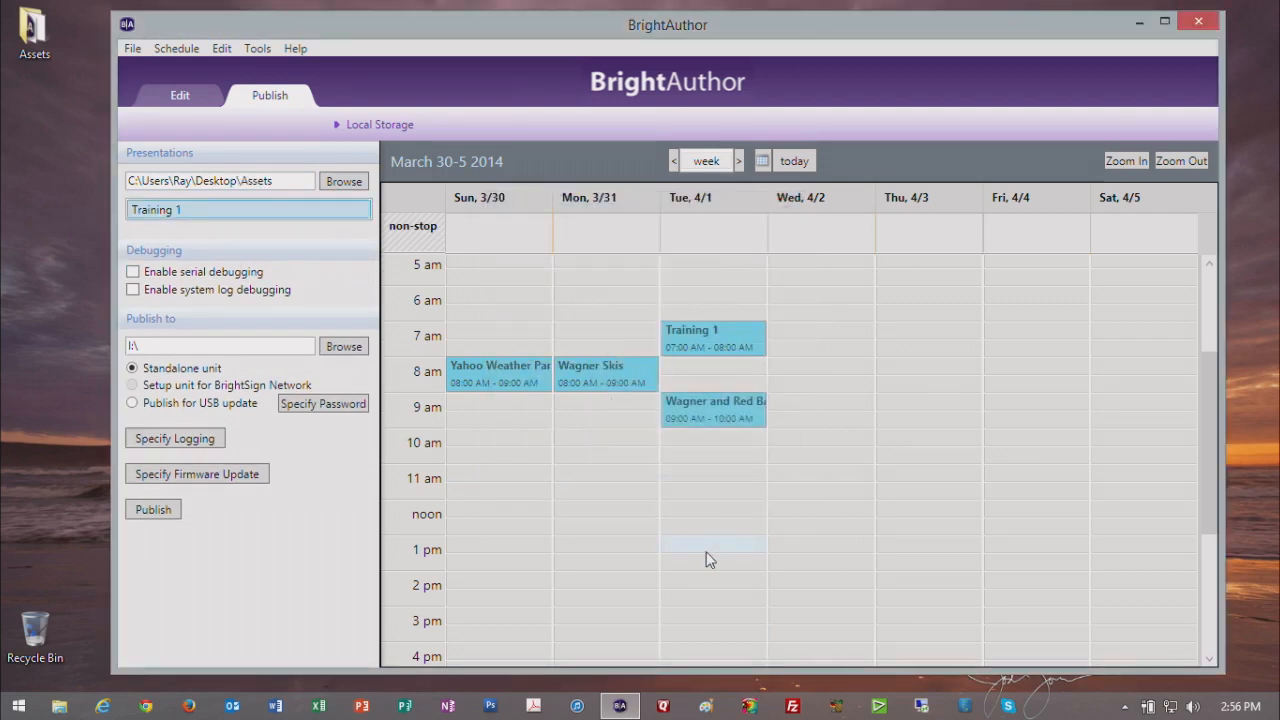
left_click_drag(246, 212, 820, 492)
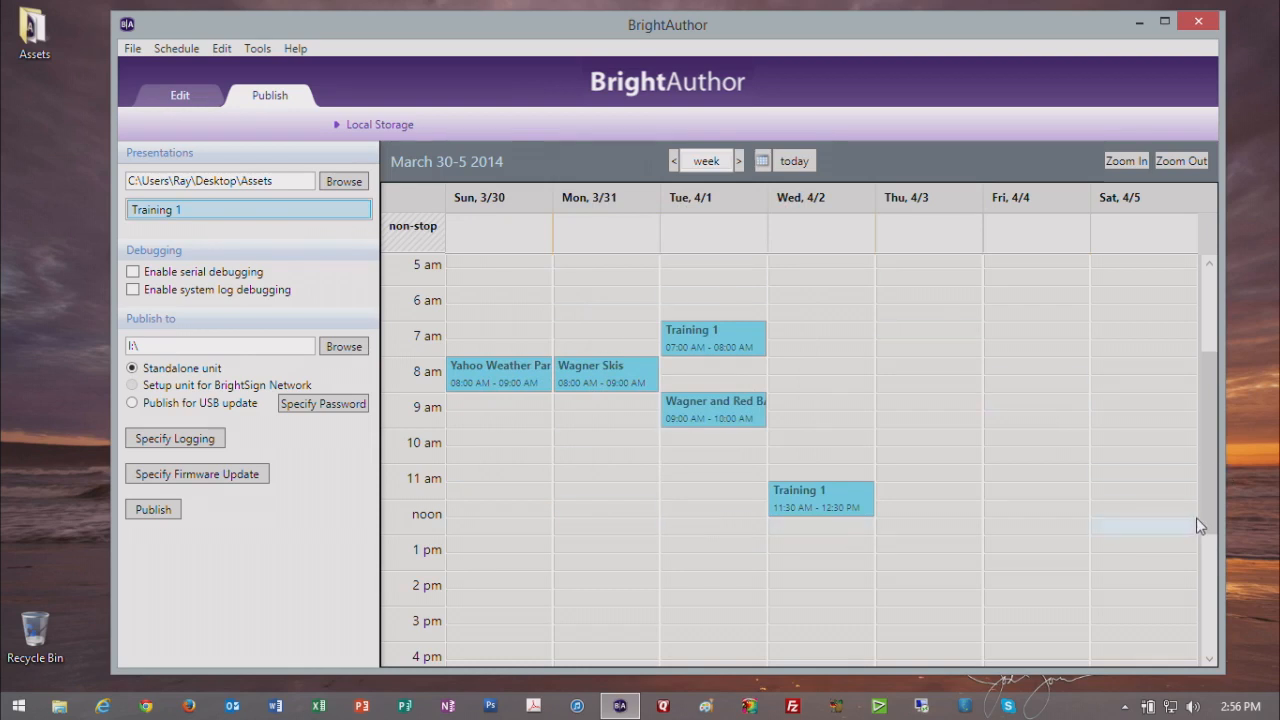
Step: Close BrightAuthor without saving the schedule and start it again
mouse_move(1207, 497)
left_mouse_down()
mouse_move(1216, 380)
mouse_move(1211, 518)
left_mouse_up()
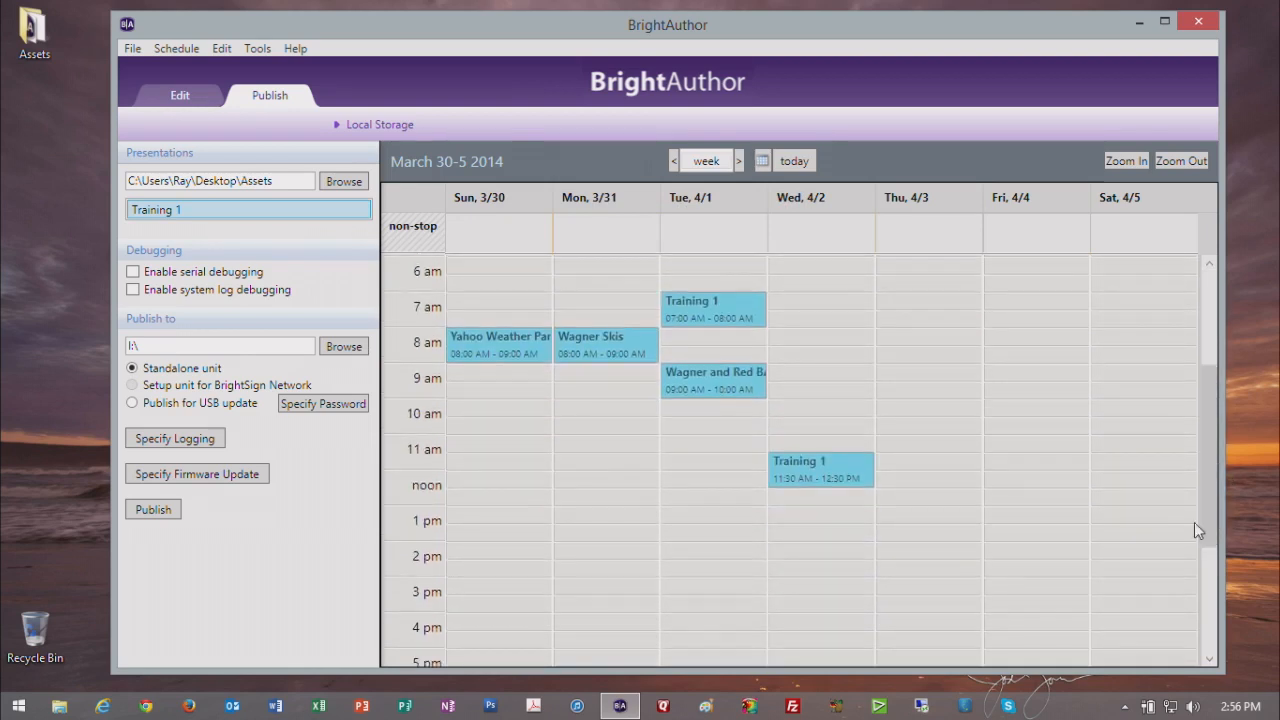
left_click(1198, 21)
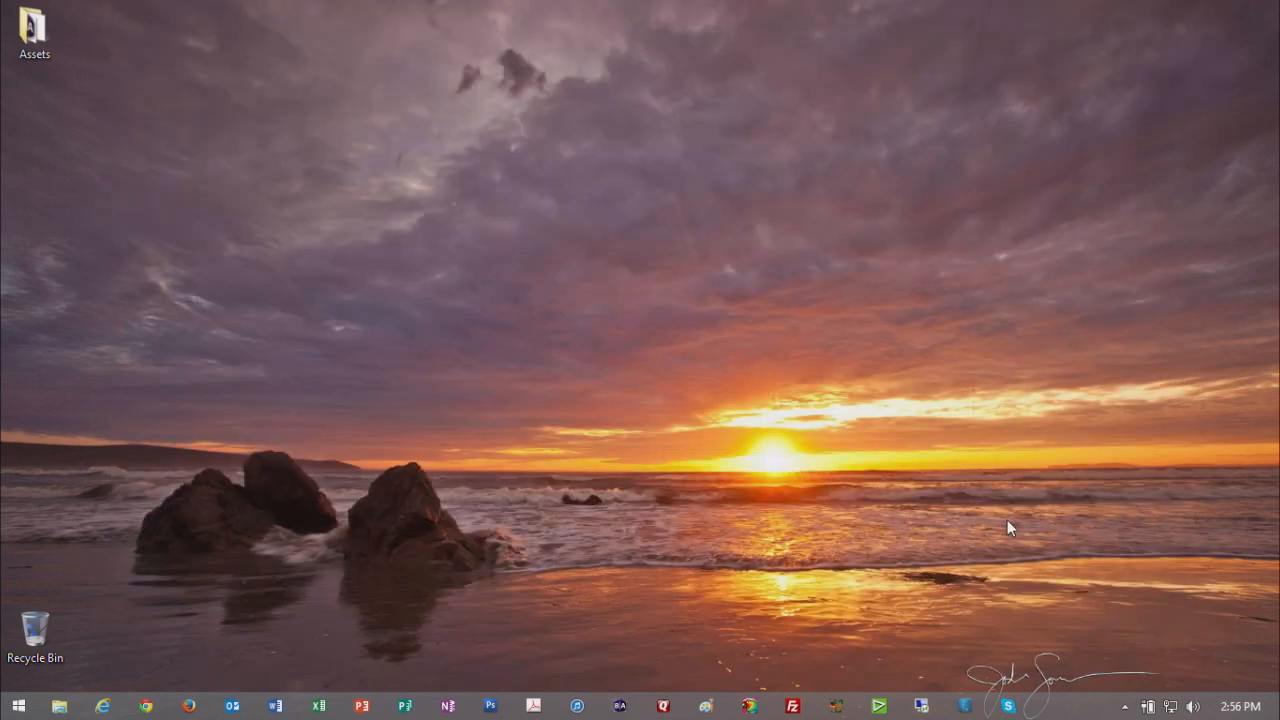
left_click(621, 706)
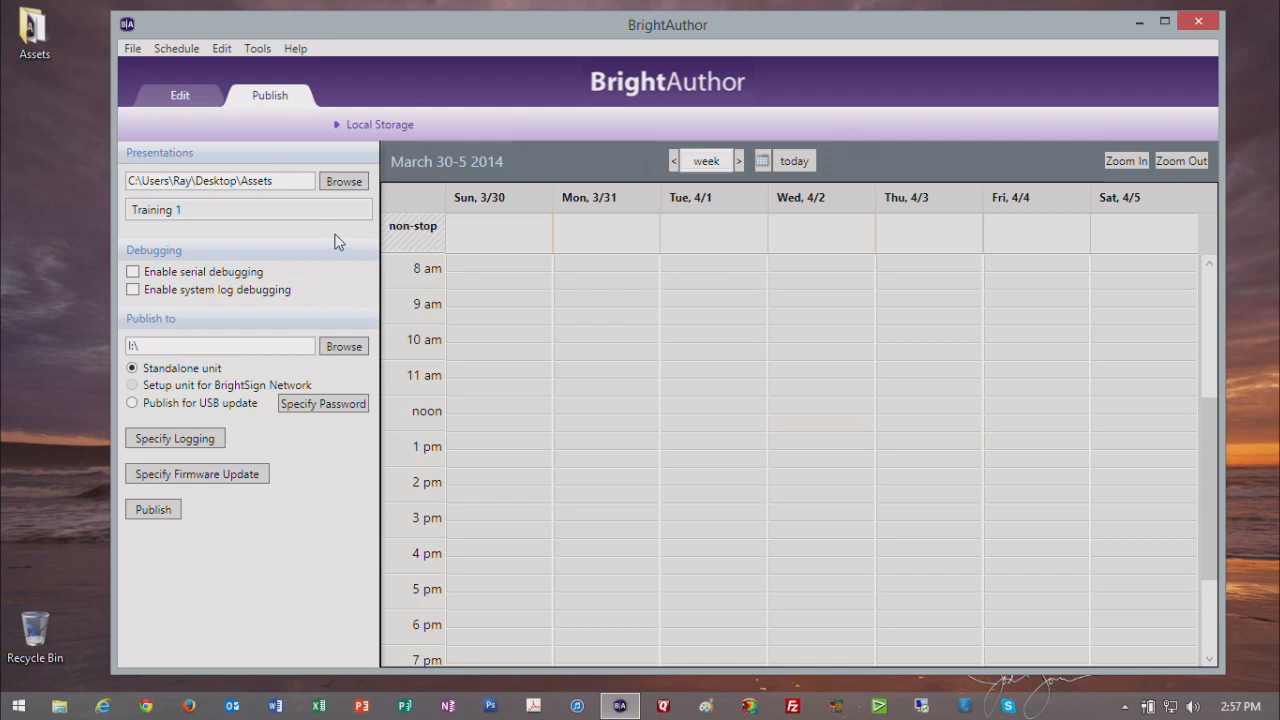
Step: Open the saved schedule My Schedule.xml from the Assets folder
left_click(134, 49)
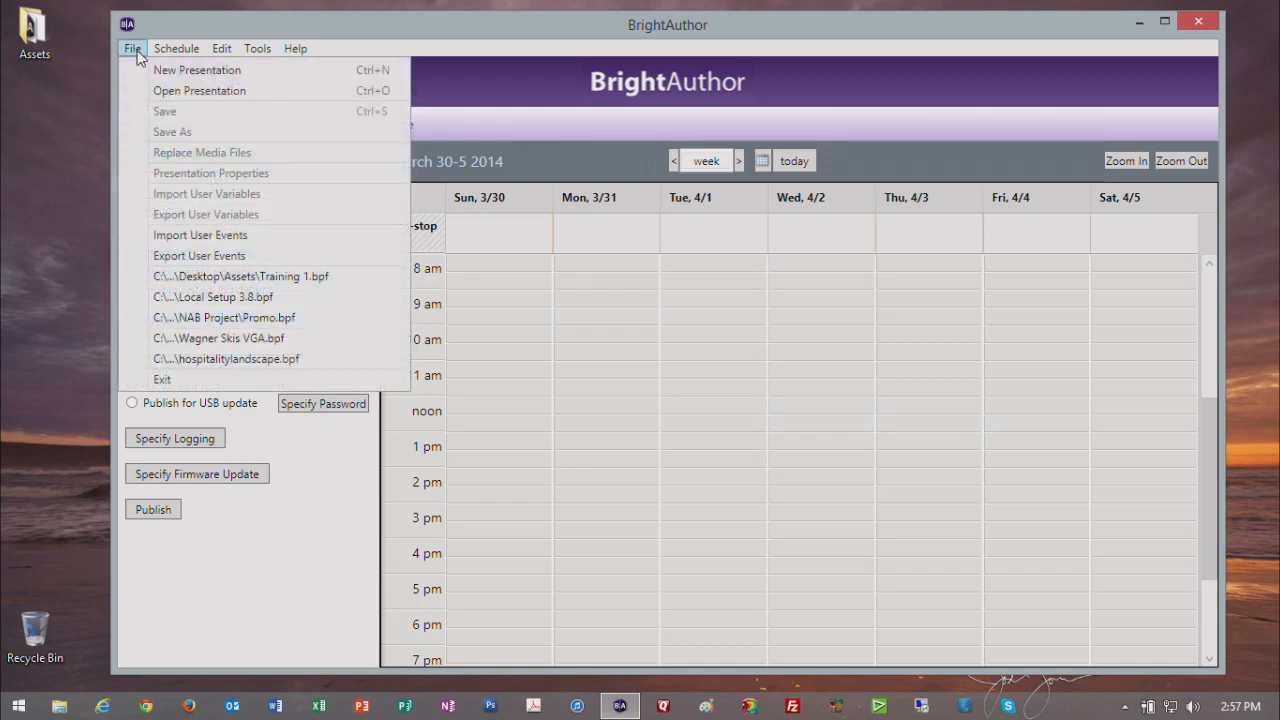
mouse_move(169, 59)
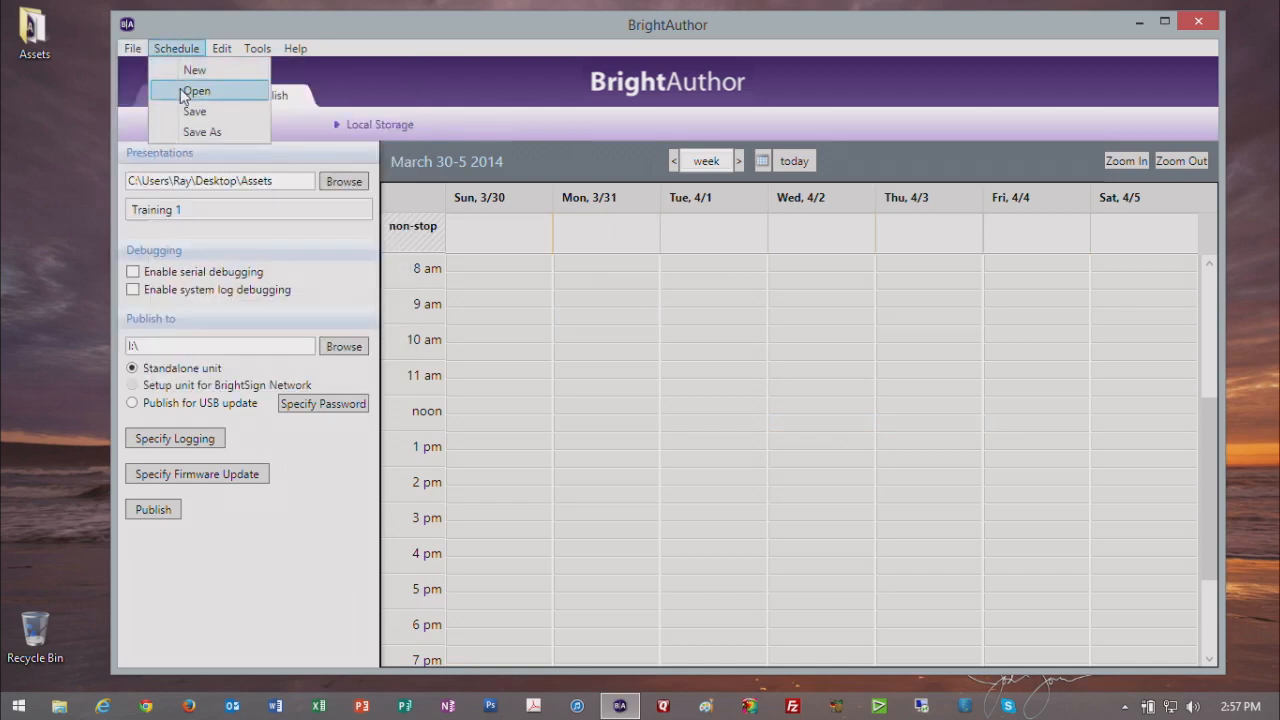
left_click(196, 91)
left_click(357, 174)
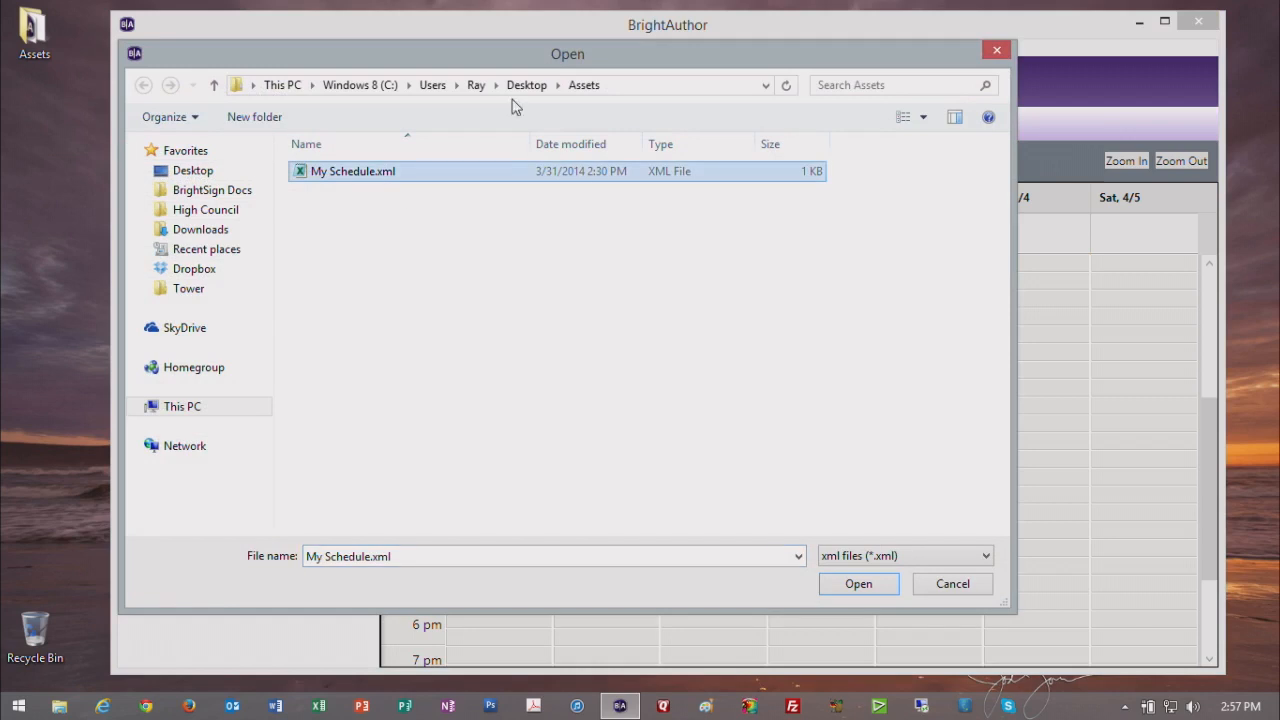
left_click(367, 176)
left_click(862, 588)
left_click(865, 587)
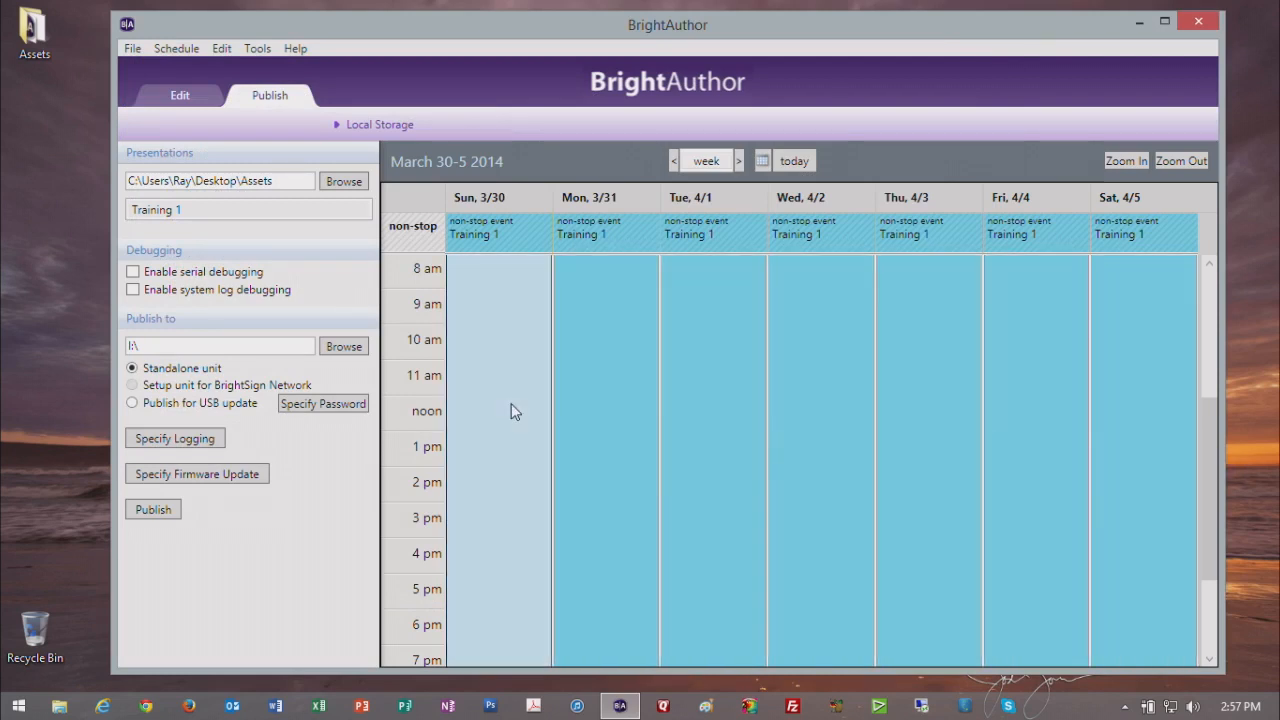
Step: Replace the non-stop event with Training 1 events on Sunday at 10 AM, Monday at 12 PM, Tuesday at 11:30 AM and Wednesday at 9:30 AM
key("Delete")
left_click_drag(243, 212, 470, 332)
left_click_drag(309, 217, 816, 322)
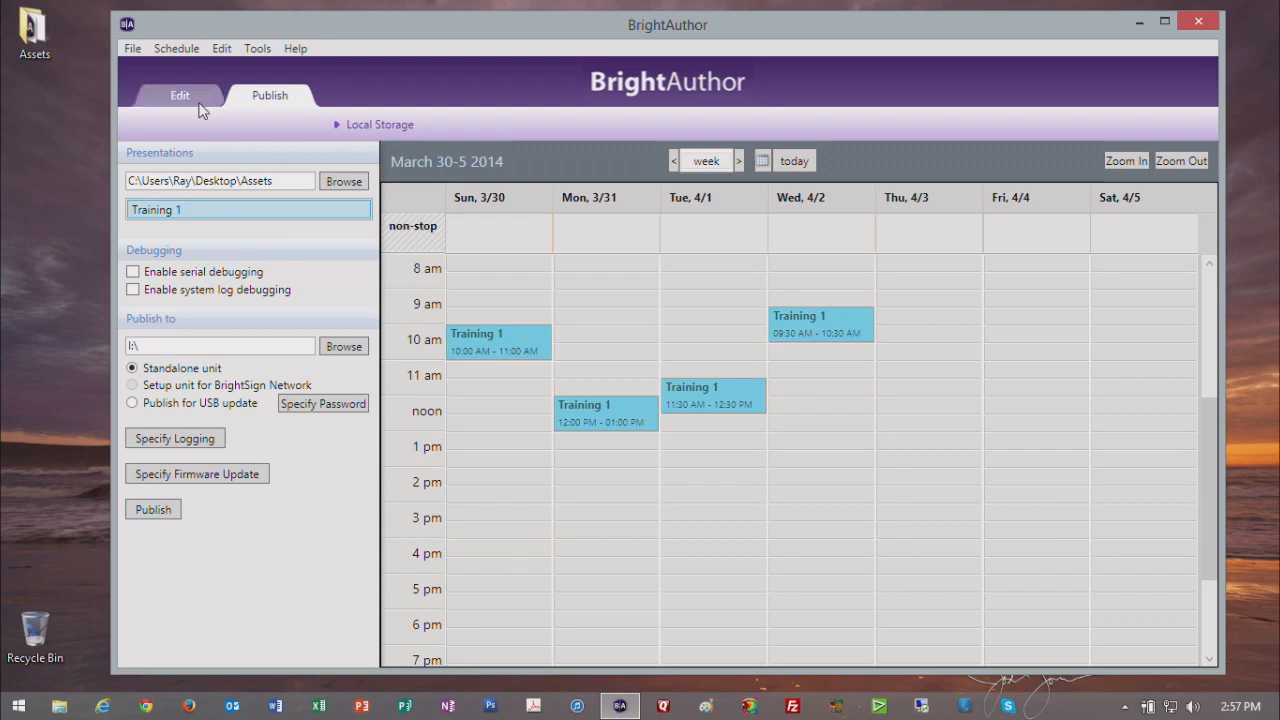
Step: Save the schedule as My Schedule.xml in the Assets folder, replacing the existing file
left_click(176, 50)
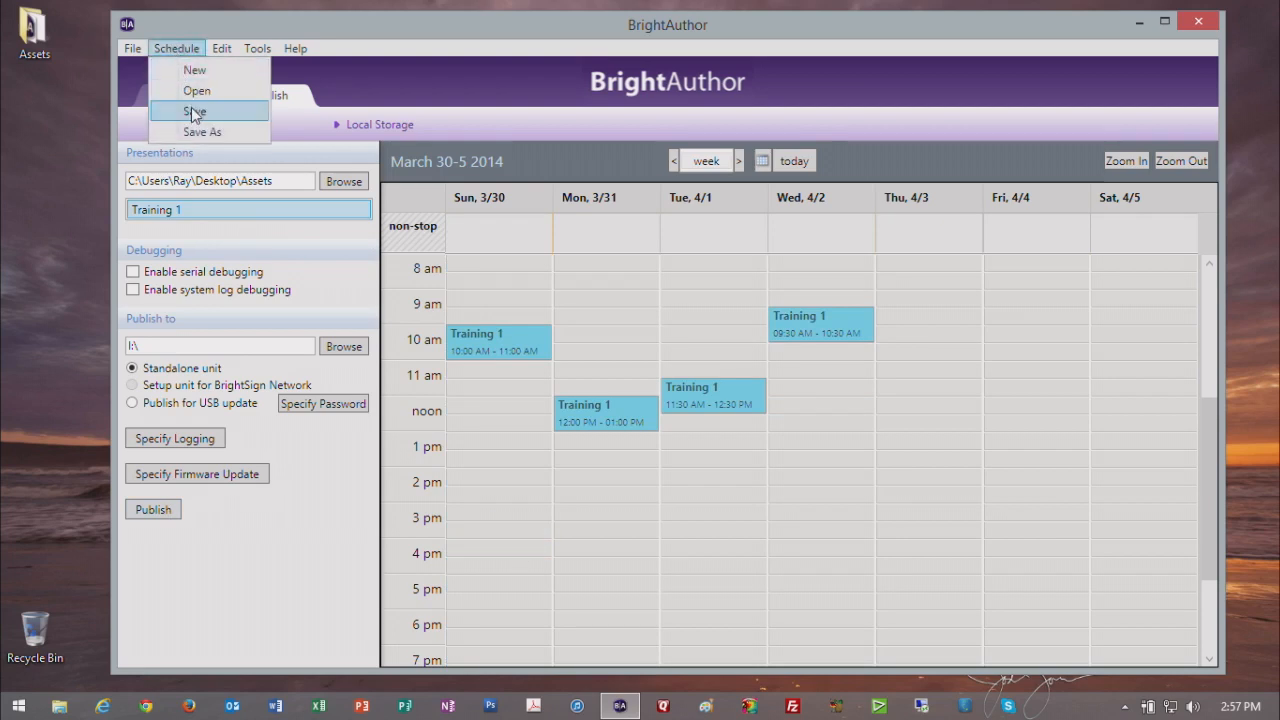
left_click(194, 113)
left_click(350, 173)
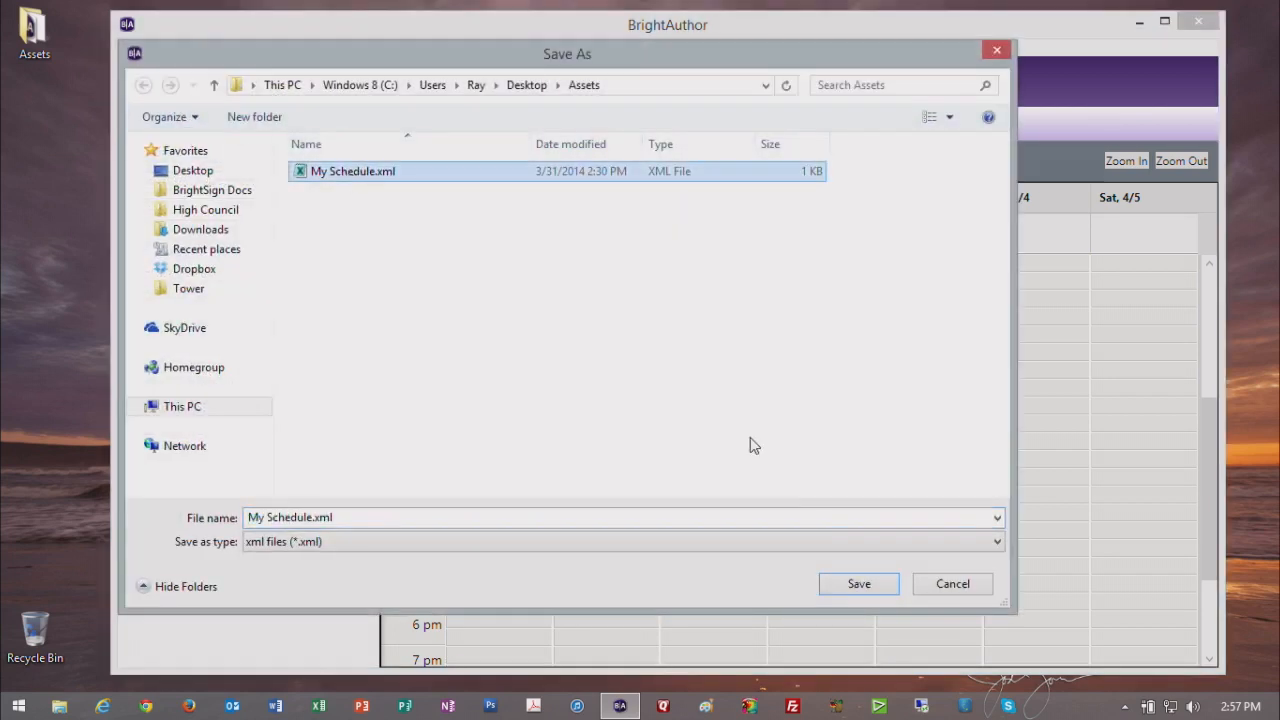
left_click(857, 583)
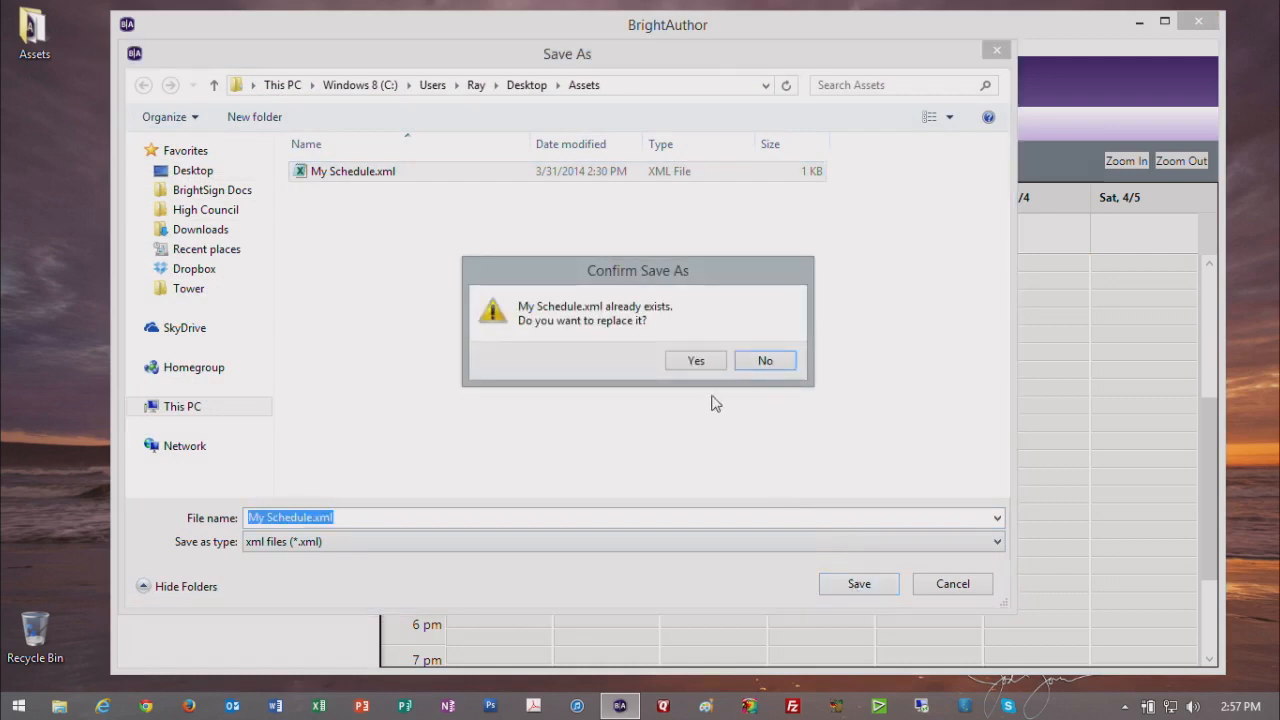
key("Return")
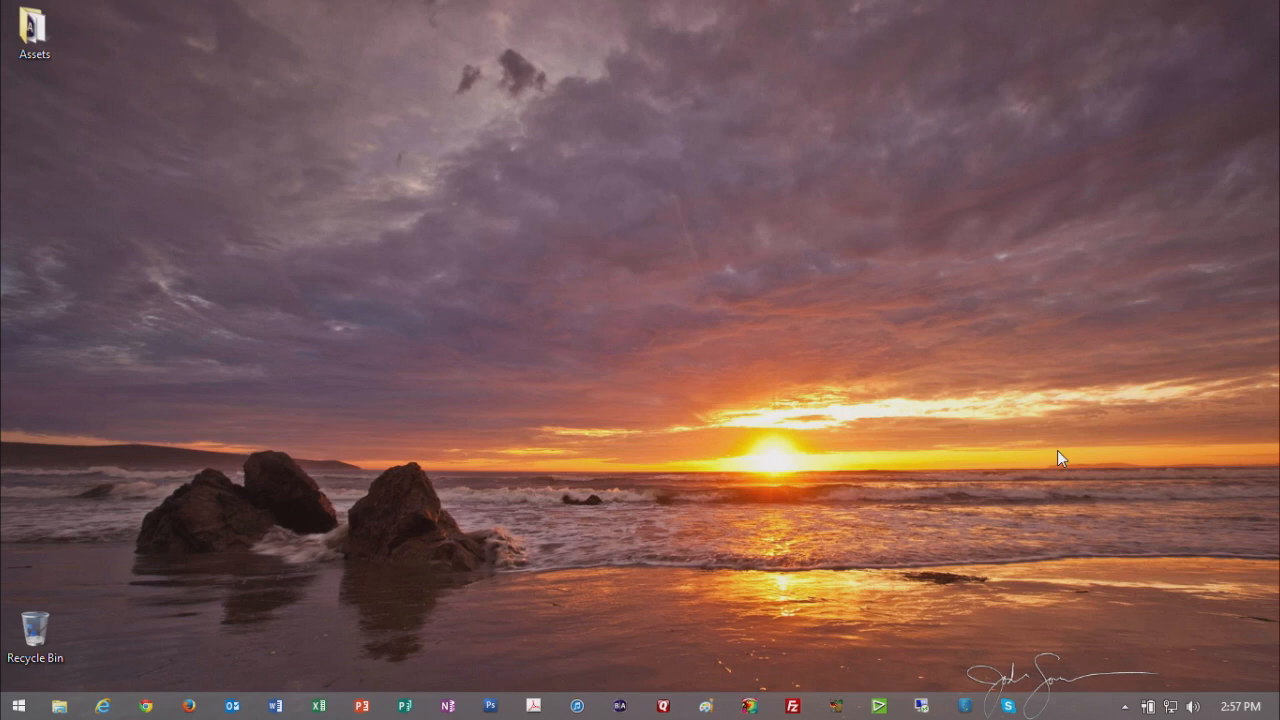
Step: Restart BrightAuthor and reload the schedule from My Schedule.xml
left_click(620, 706)
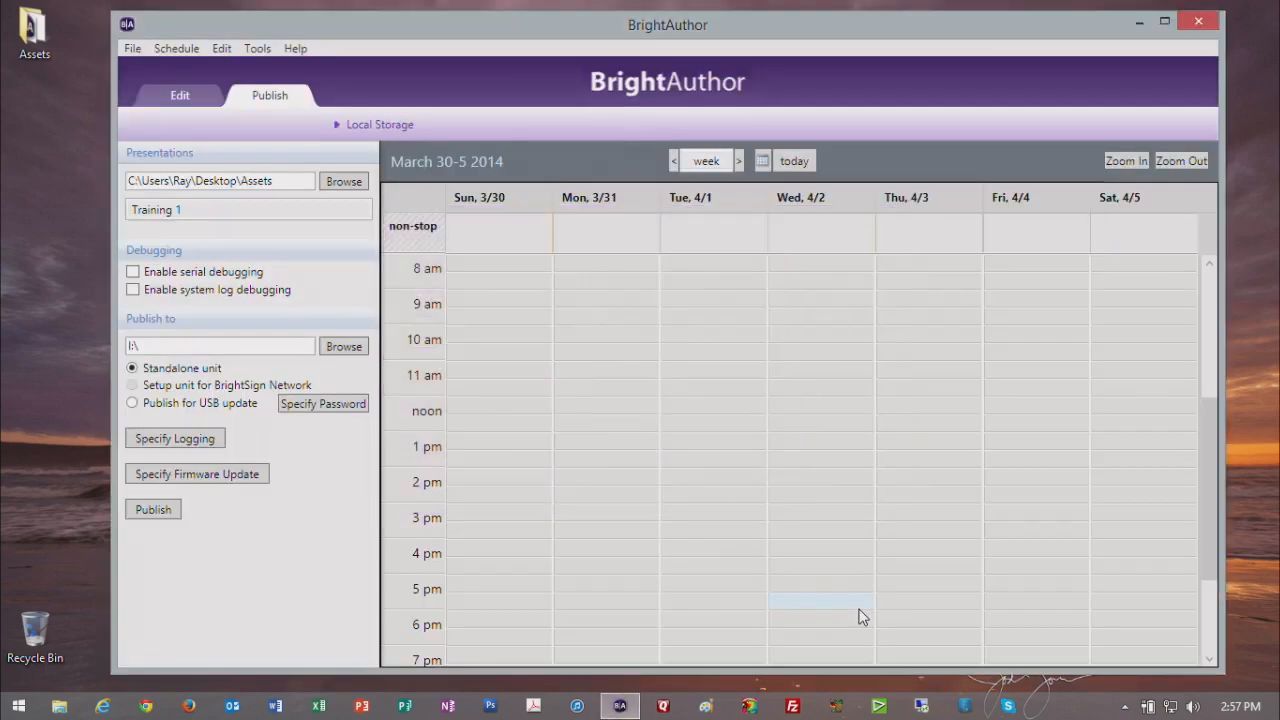
left_click(170, 50)
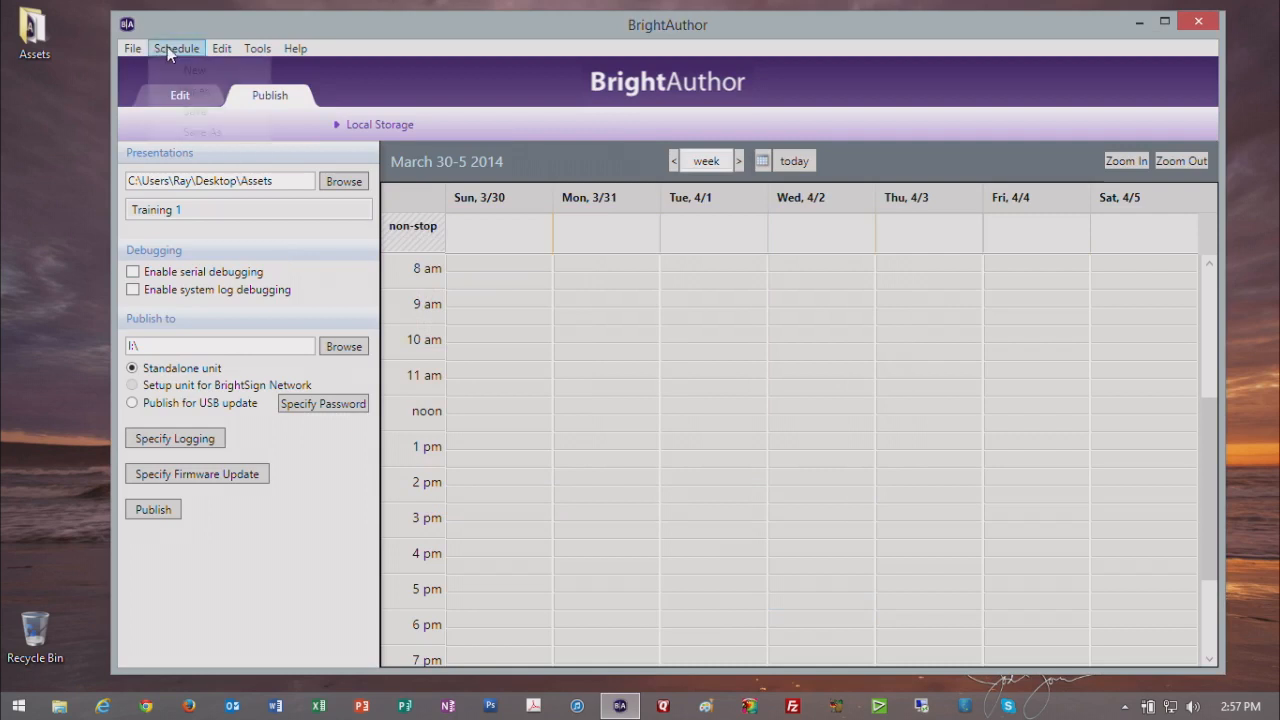
left_click(195, 92)
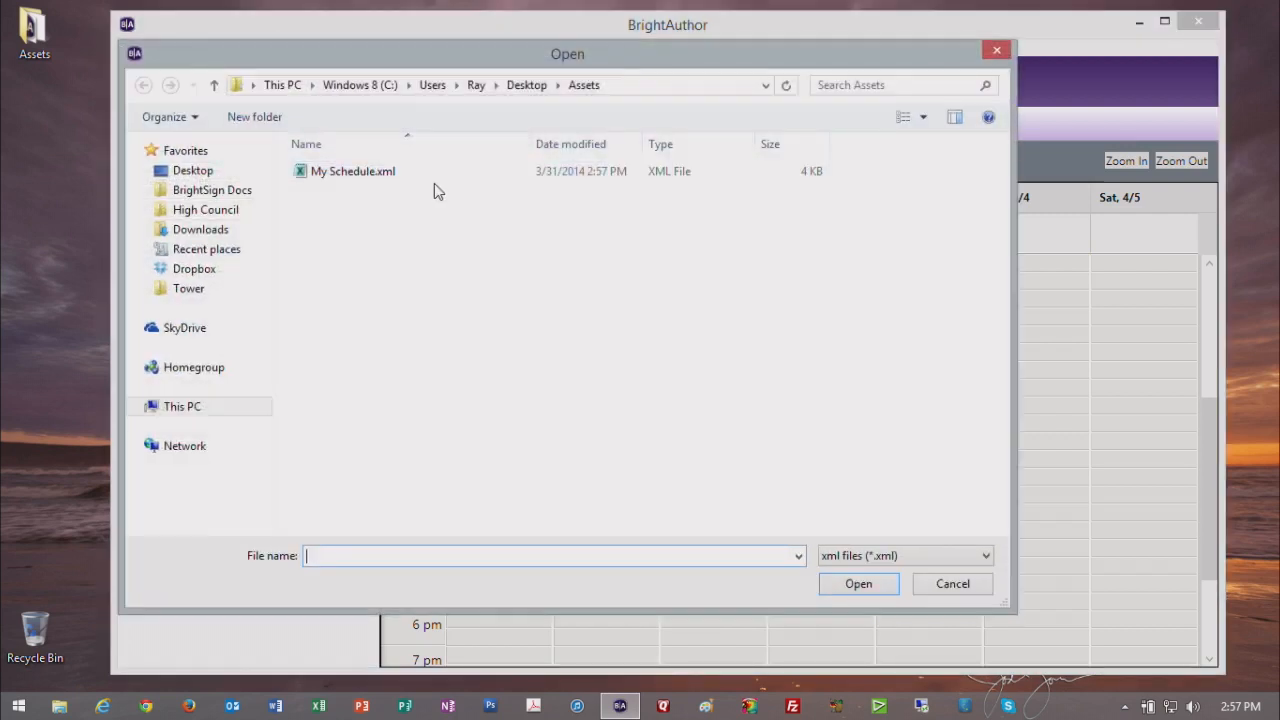
left_click(415, 174)
left_click(840, 584)
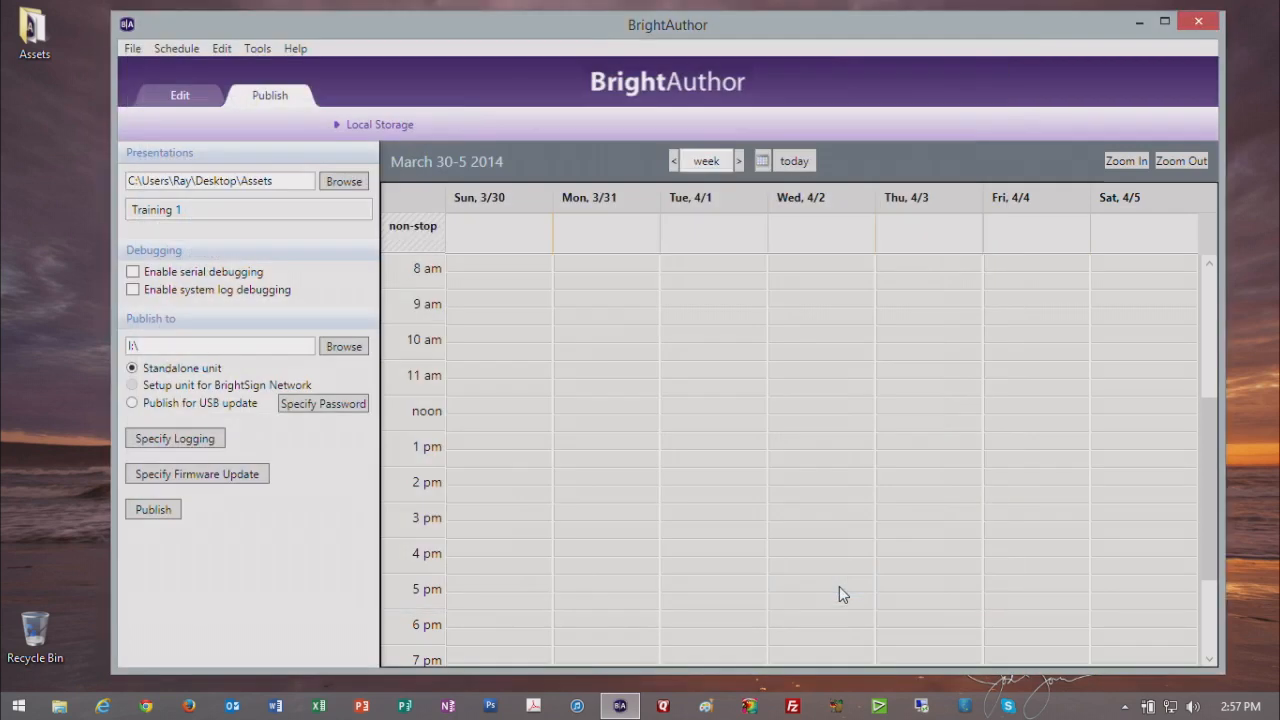
Step: Move the Tuesday event to Wednesday at 1:30 PM and make the Sunday event active all day, every day, removing the conflicting existing events
left_click_drag(732, 401, 774, 464)
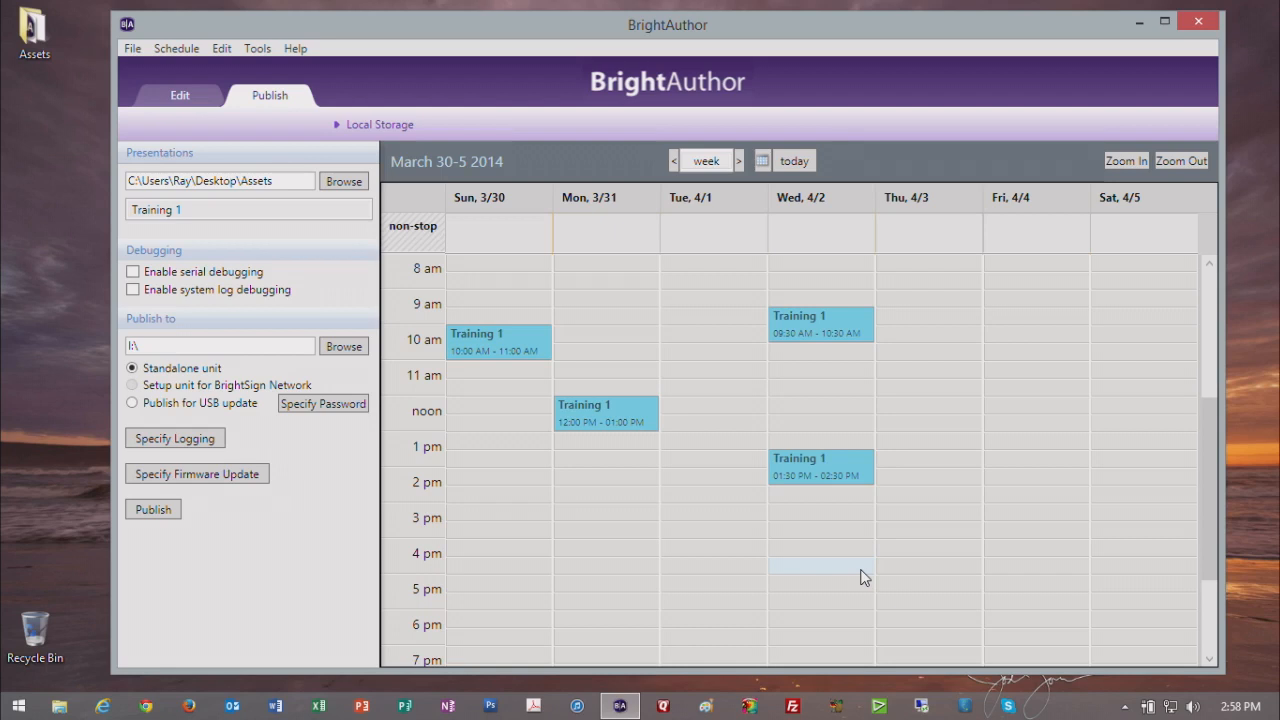
left_click(491, 346)
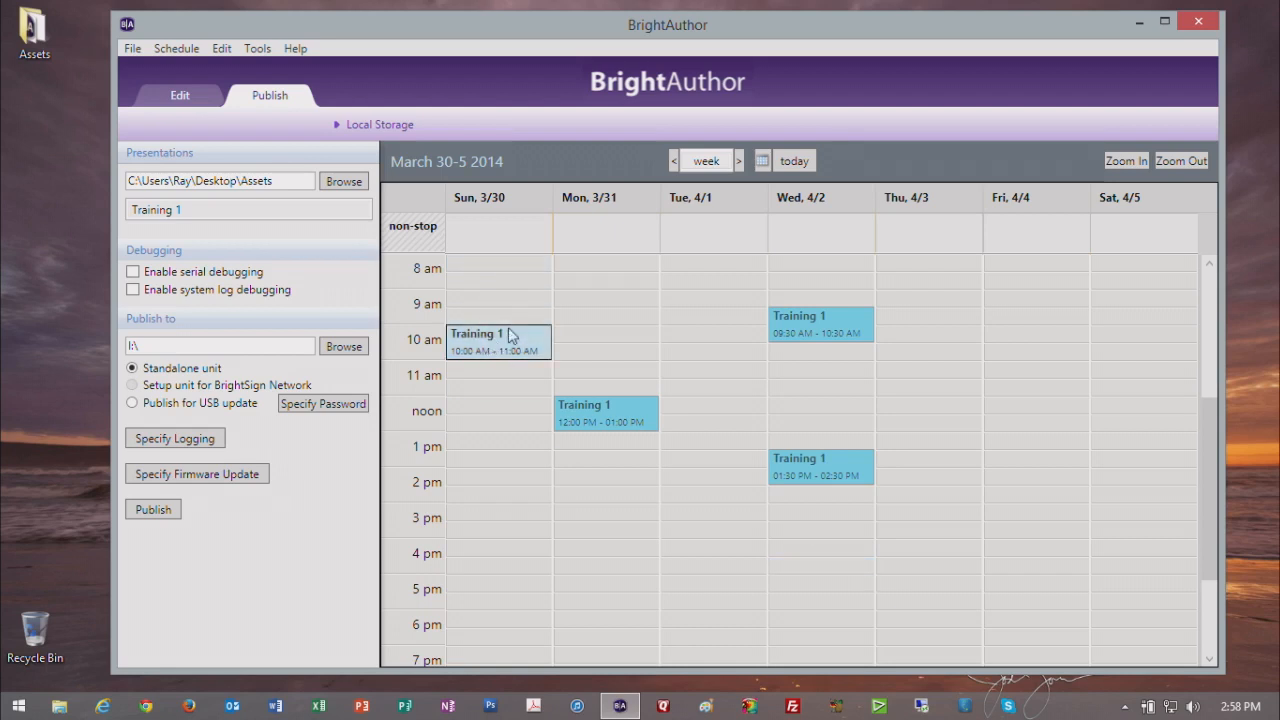
double_click(505, 346)
left_click(564, 197)
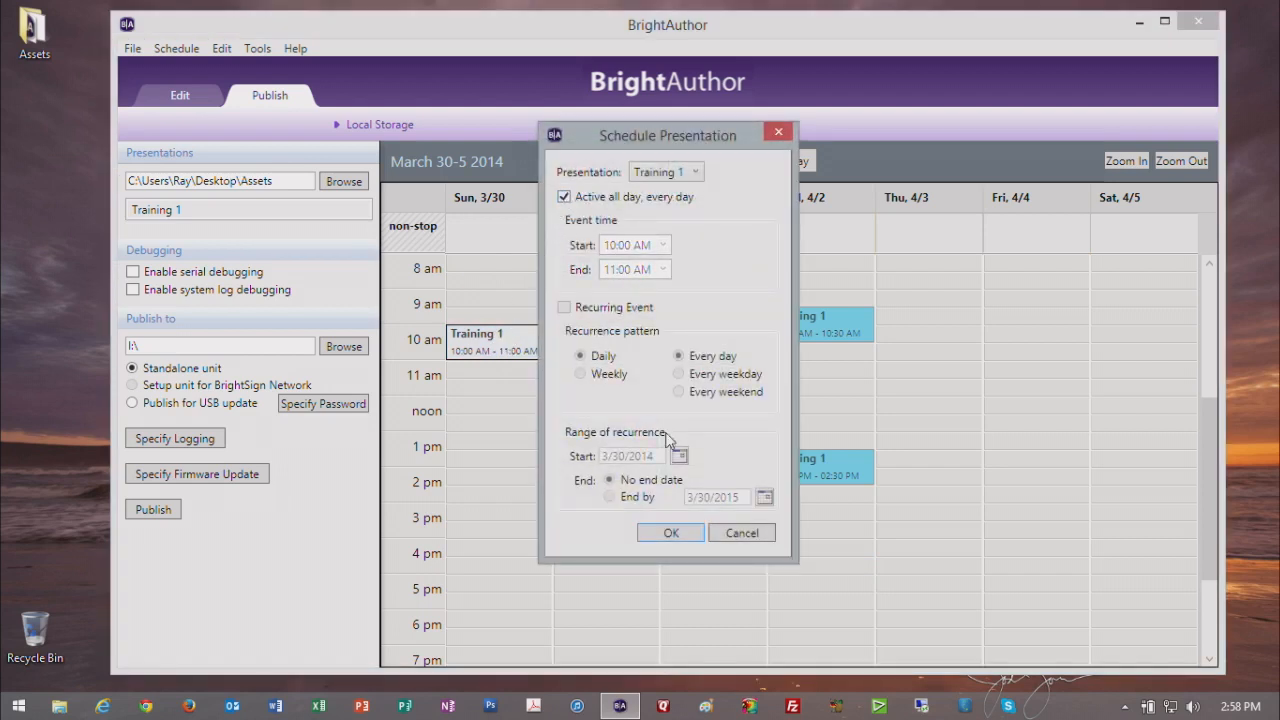
left_click(671, 533)
left_click(618, 366)
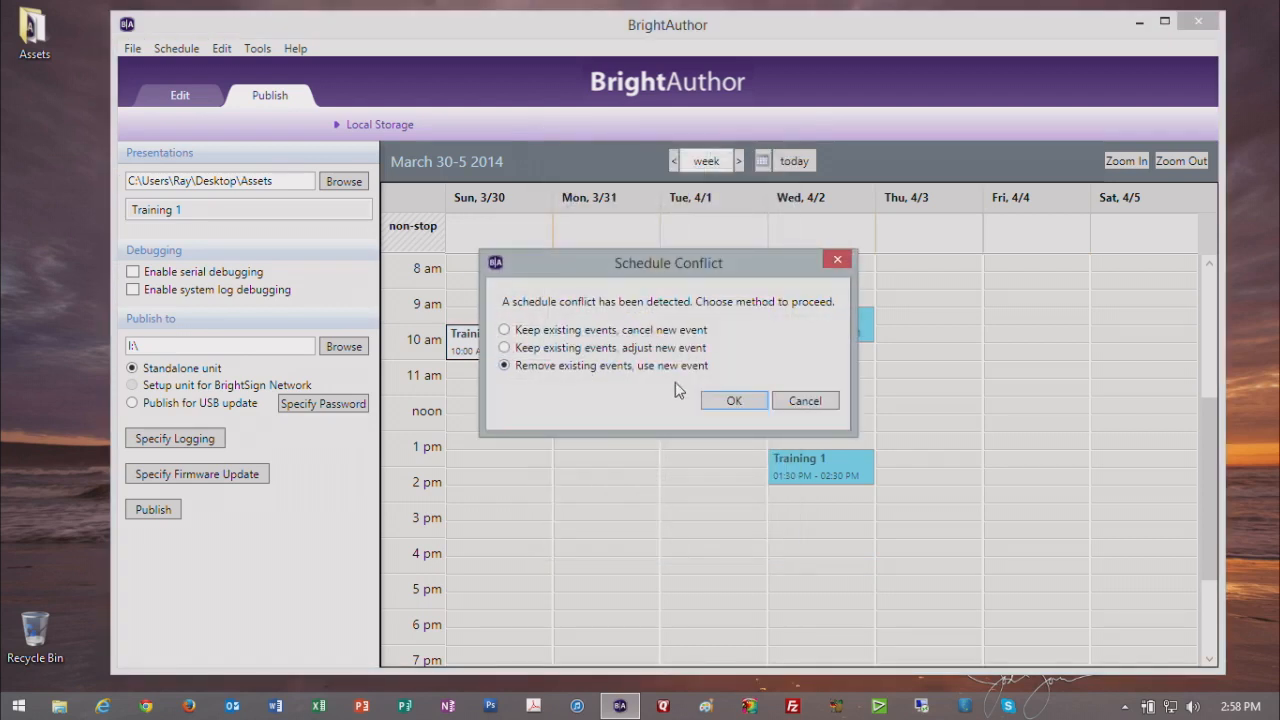
left_click(734, 400)
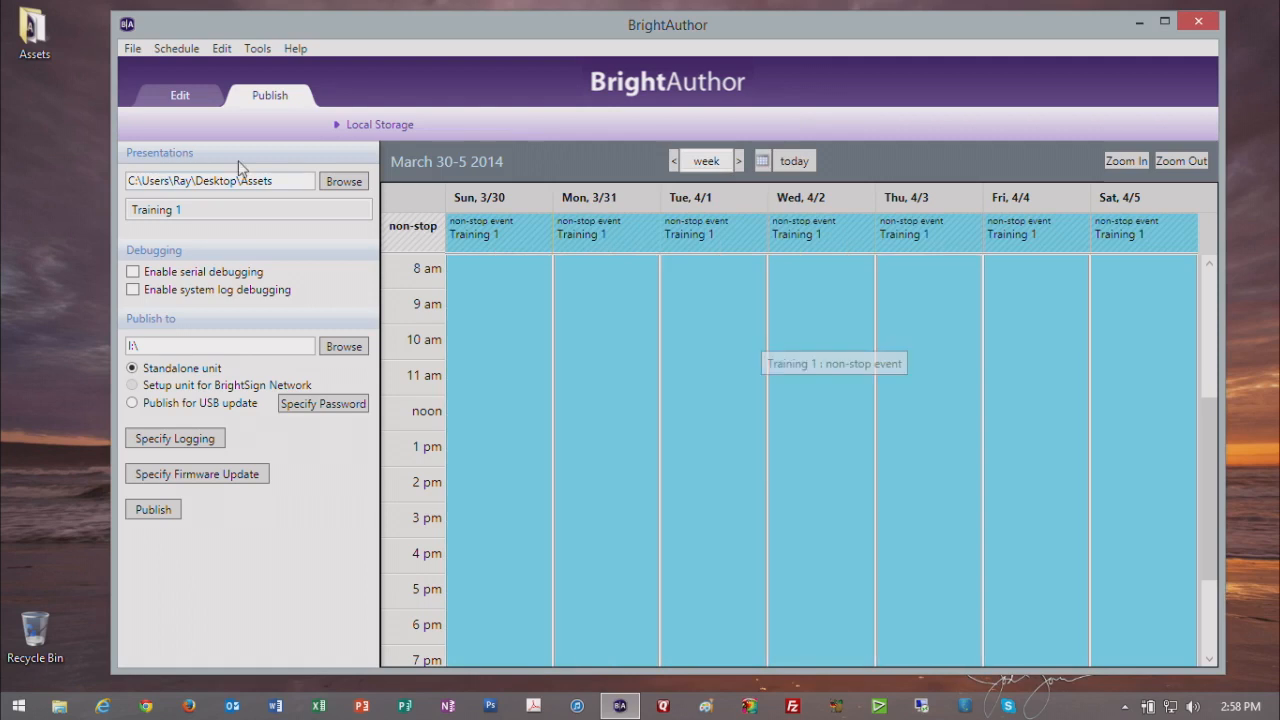
Step: Save the non-stop schedule over the existing My Schedule.xml
left_click(185, 48)
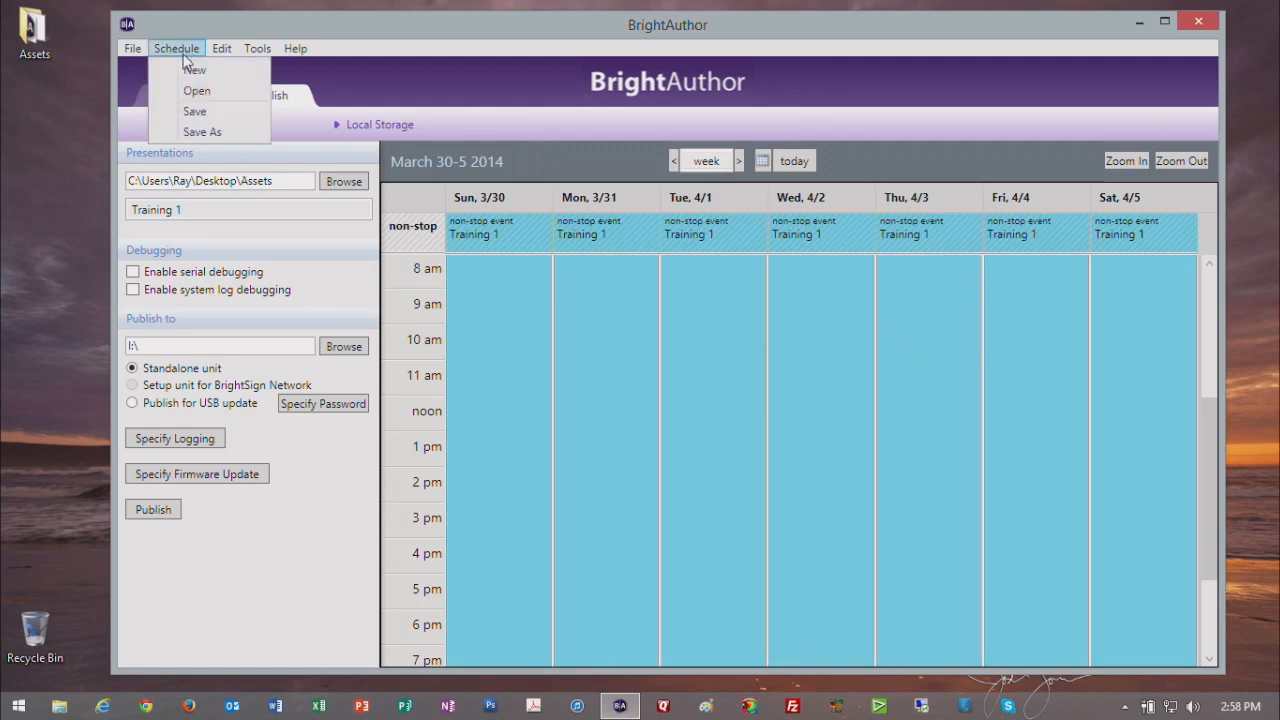
left_click(195, 111)
left_click(372, 174)
left_click(858, 584)
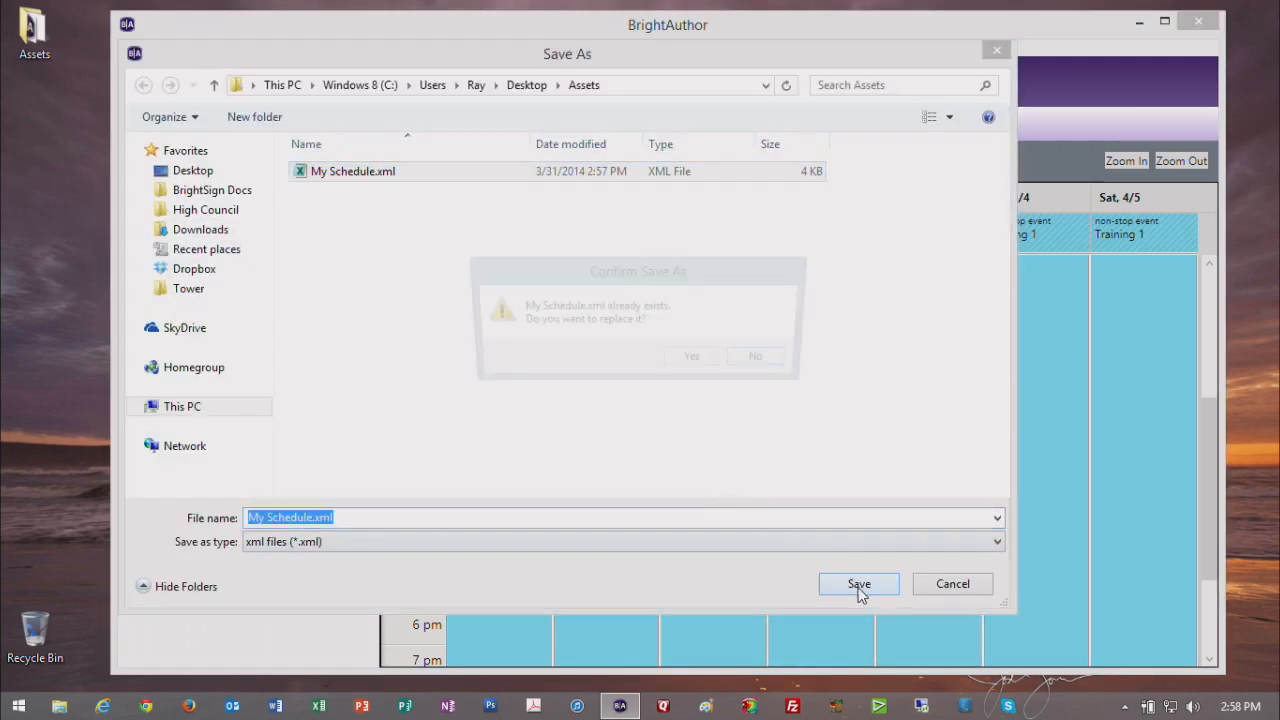
left_click(696, 362)
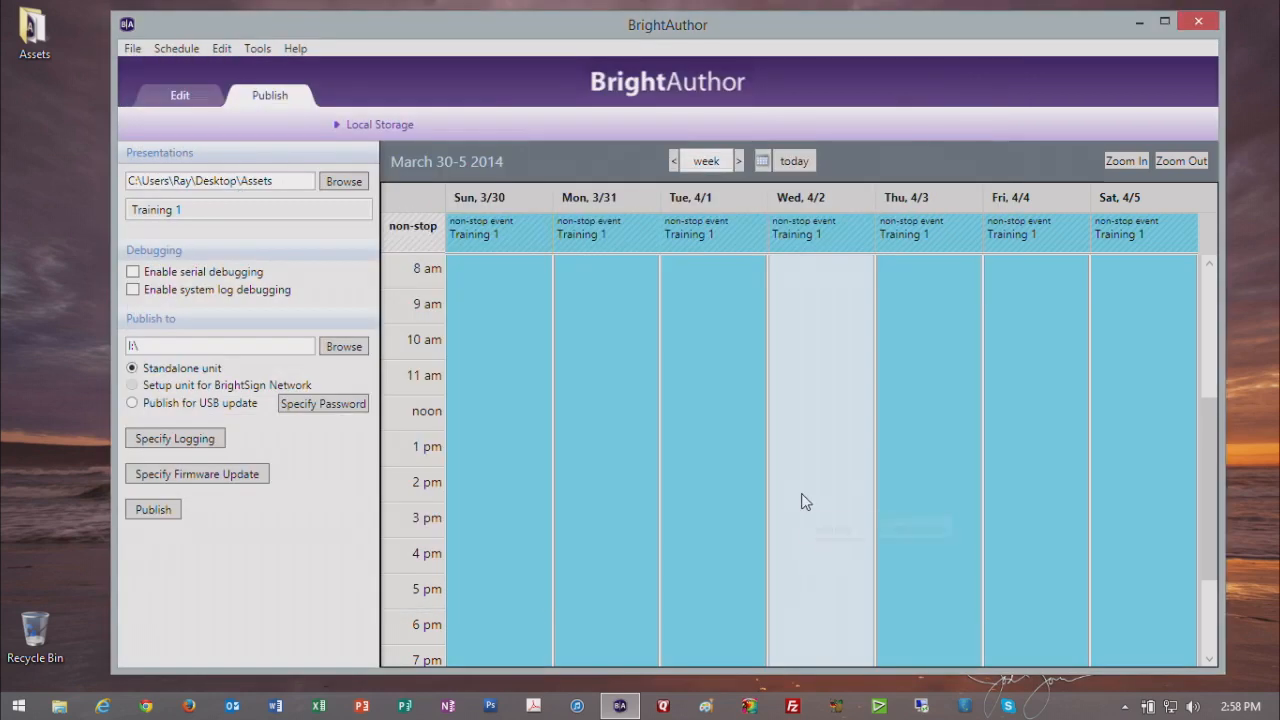